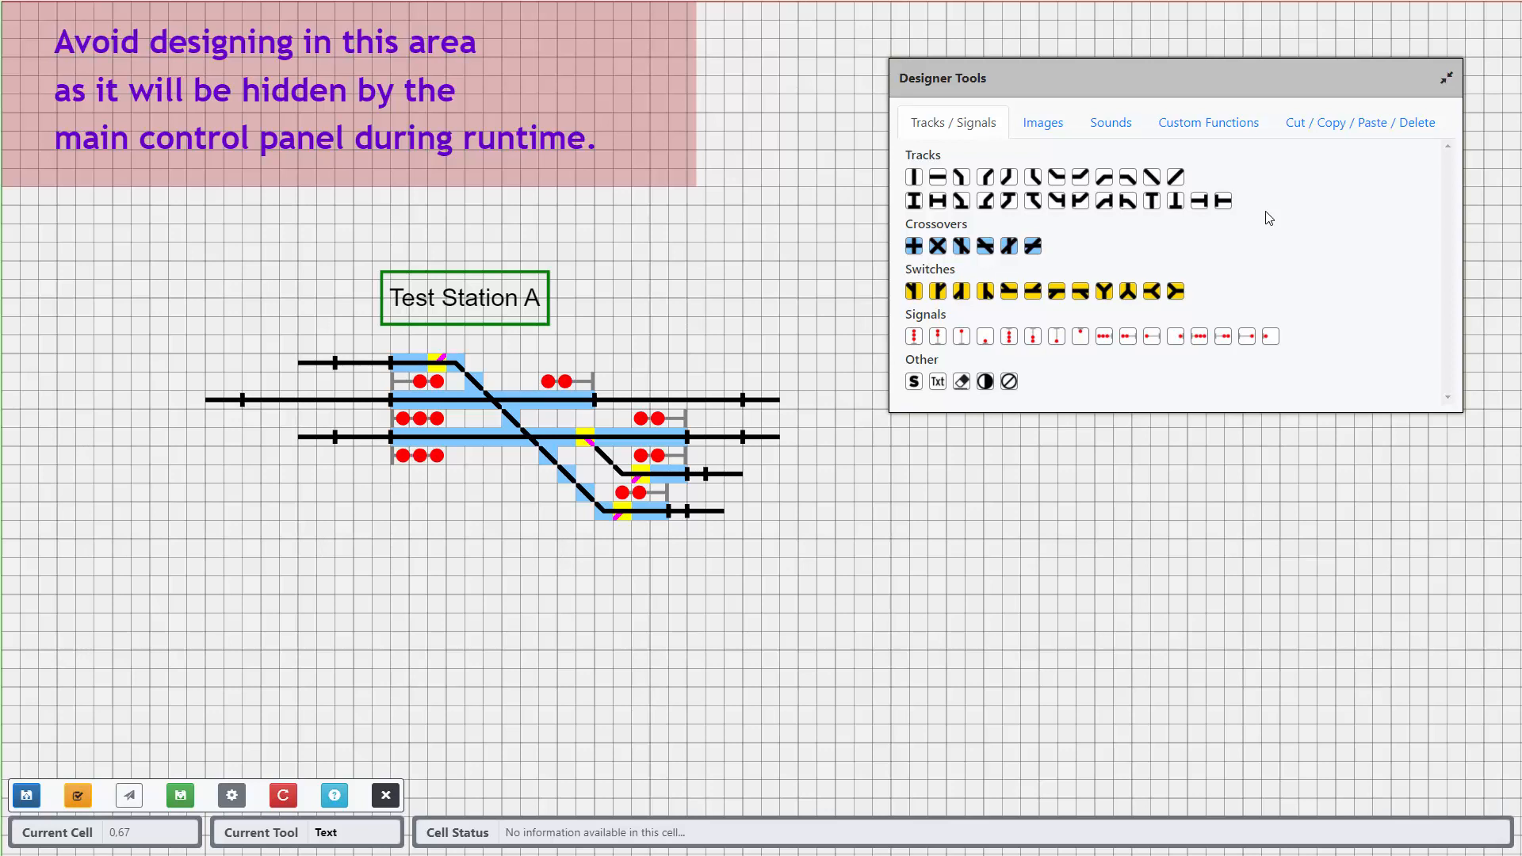
Step: Place a text block just right of the Test Station A label and enter <span class="" style=""> </span> as its content
left_click(938, 383)
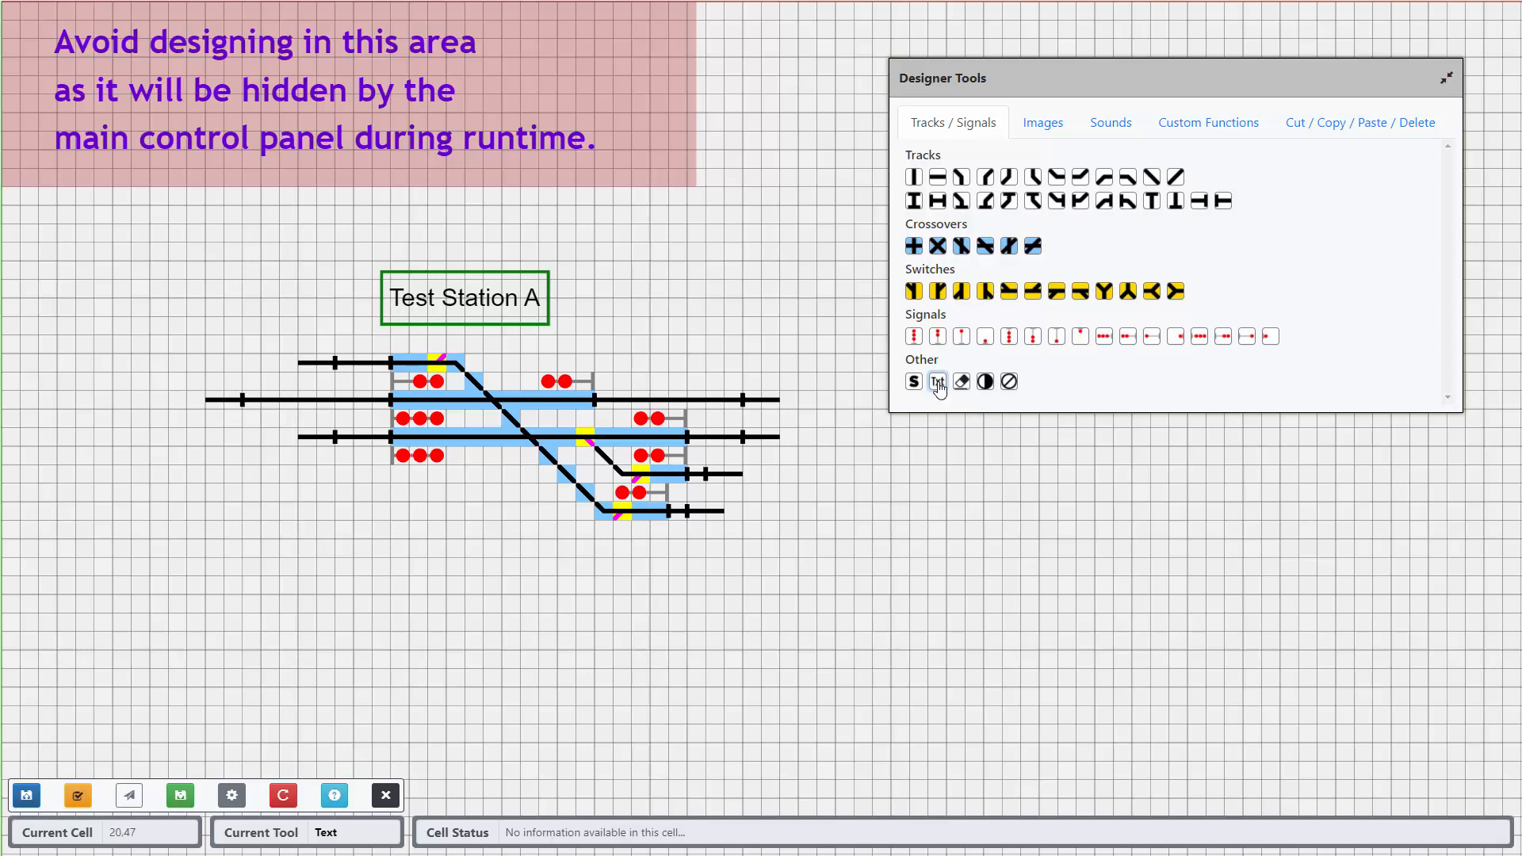
left_click(595, 307)
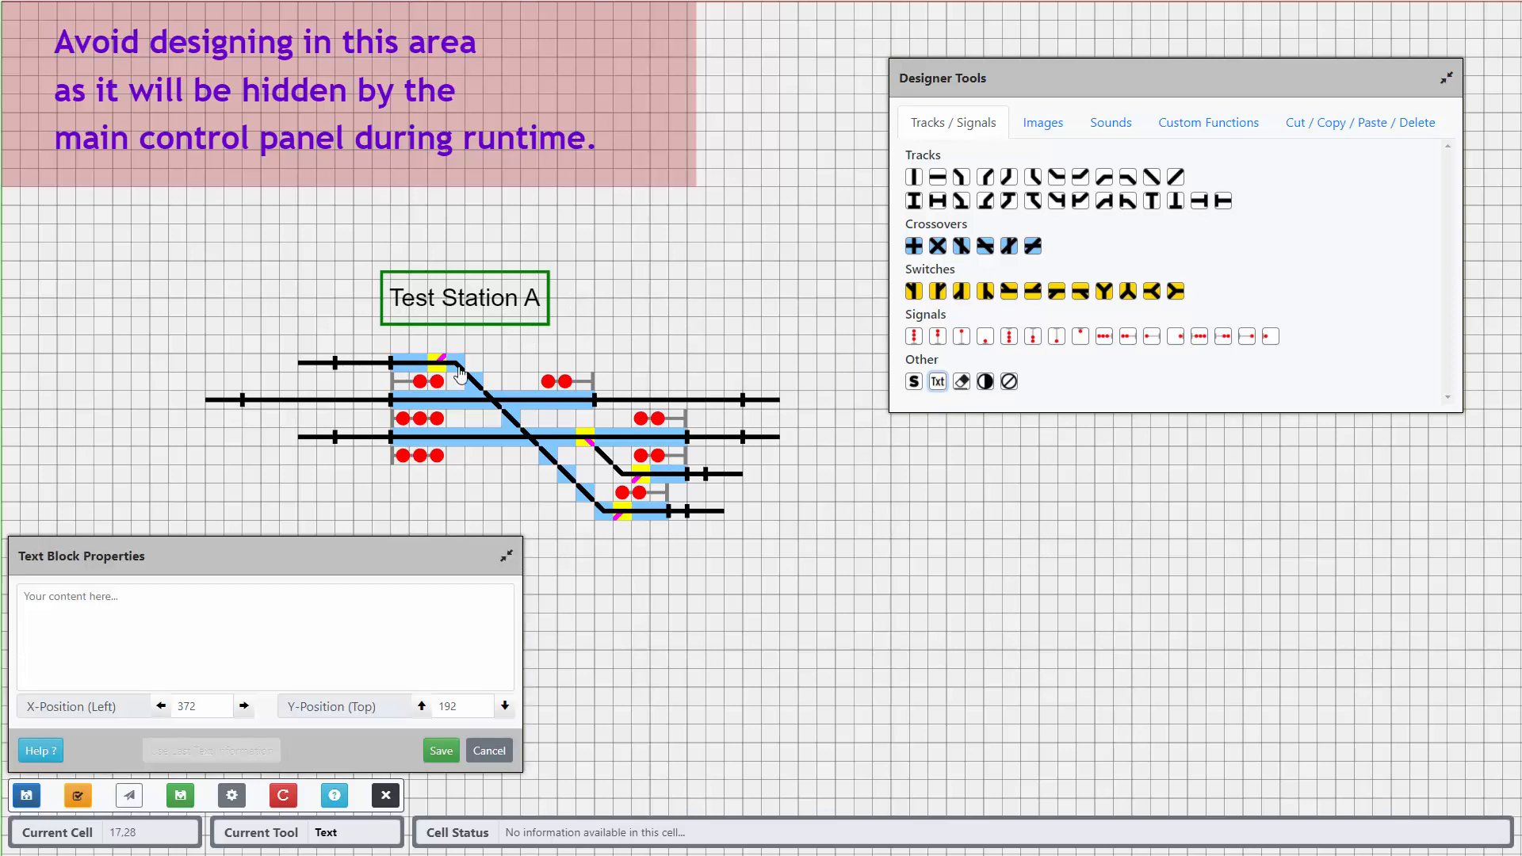
left_click(363, 606)
type("<span class=\"\" style=\"\"> </span>")
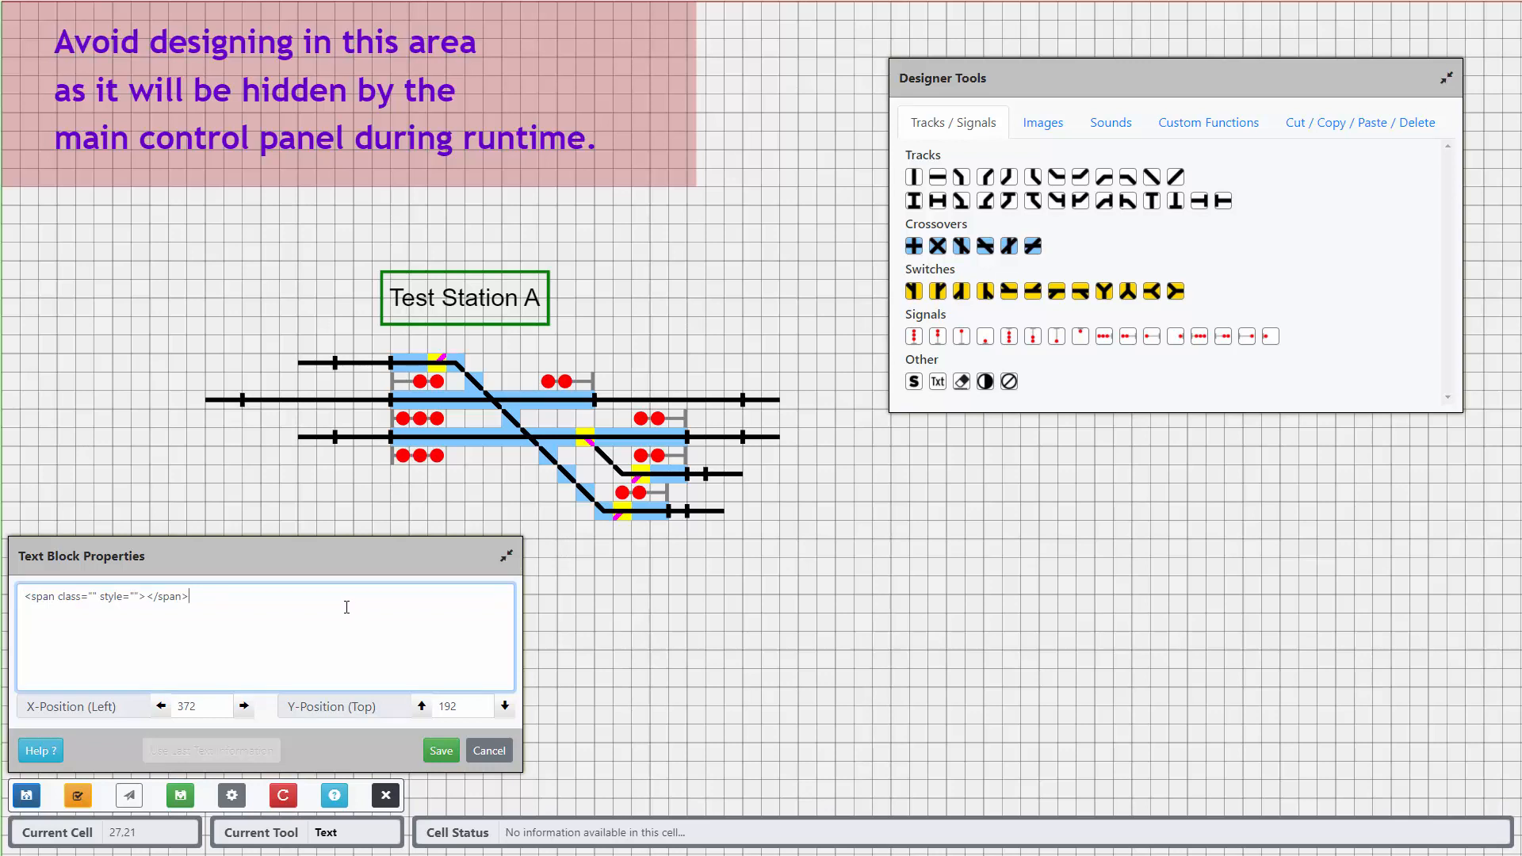
Step: Switch to Notepad++ and set the empty document's language to HTML
key("alt+Tab")
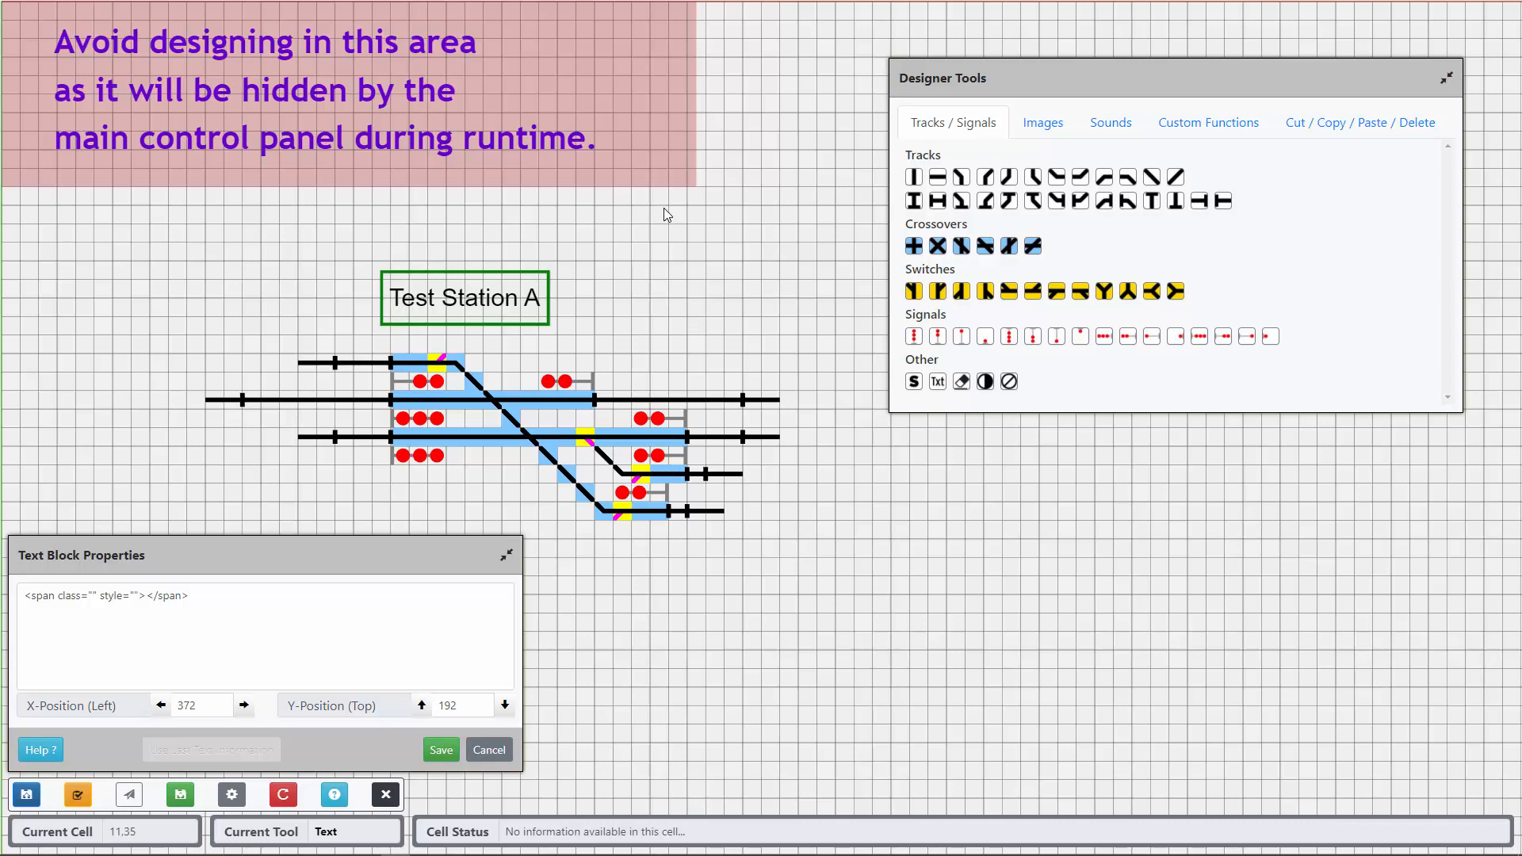
key("alt+Tab")
key("alt+Tab")
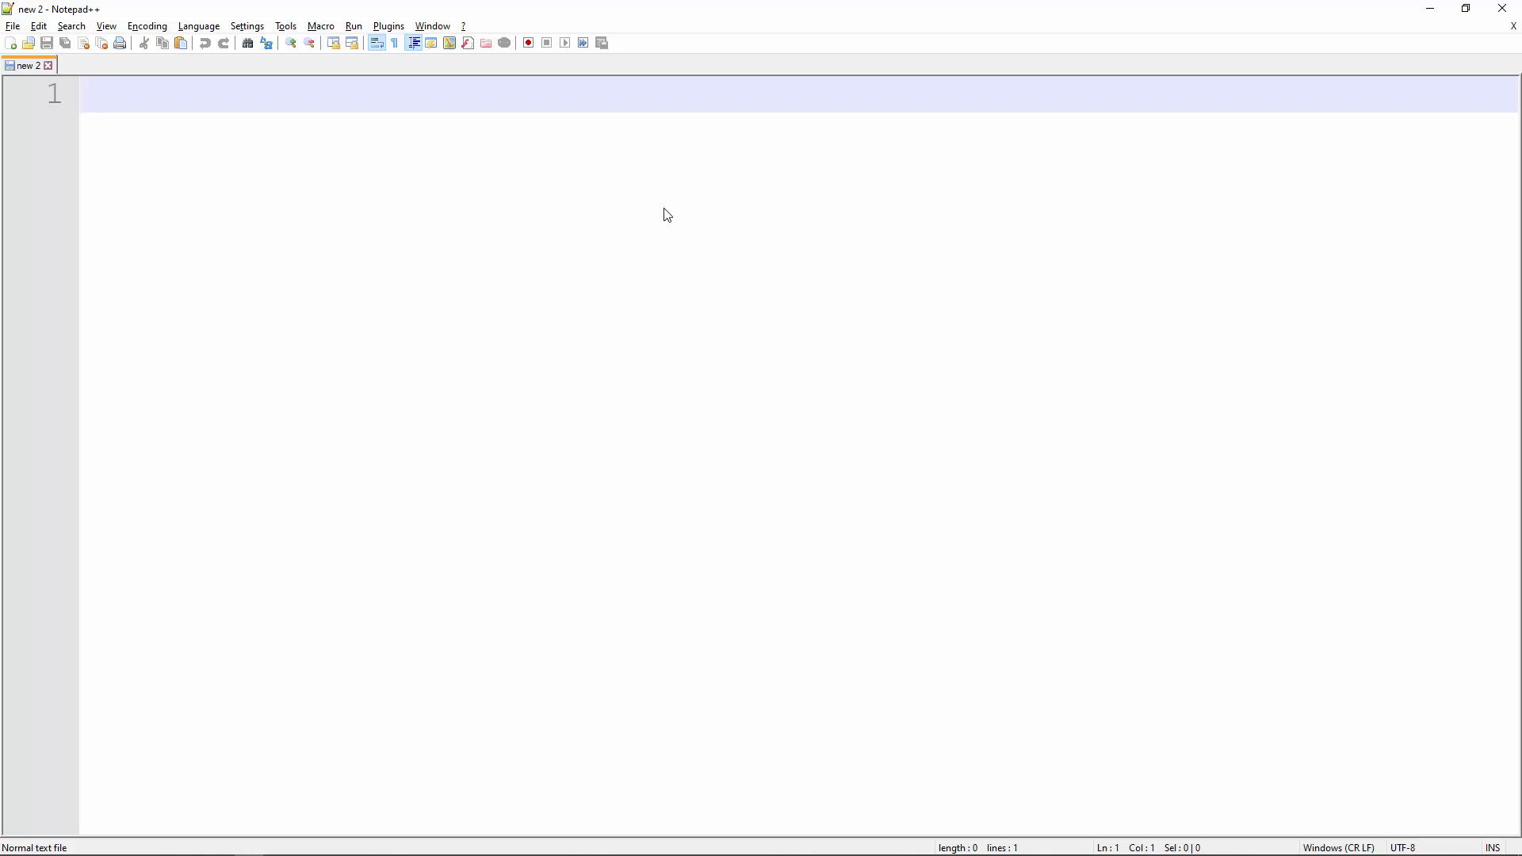
left_click(199, 29)
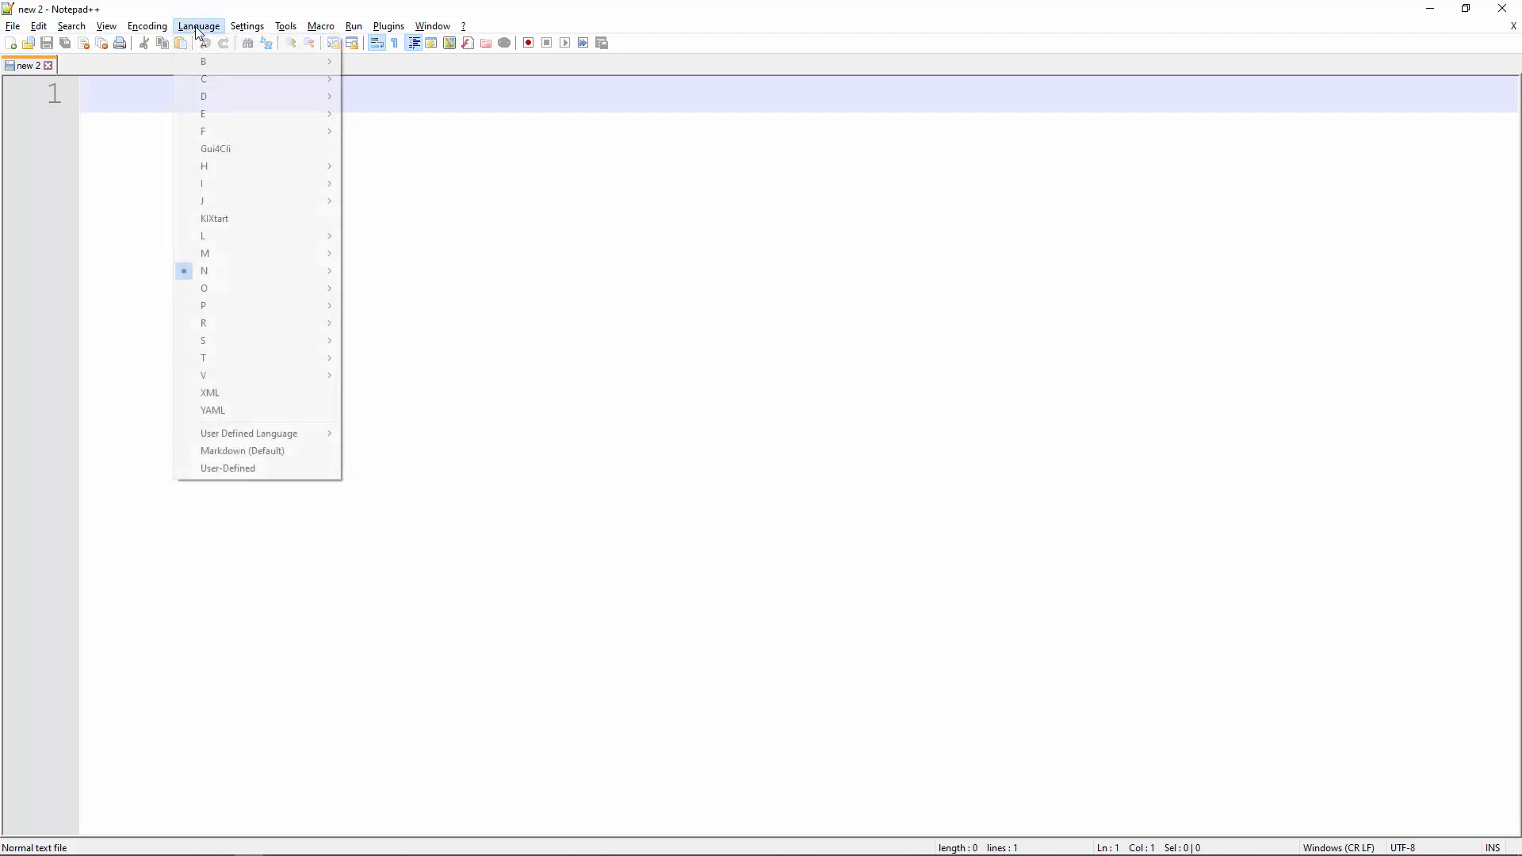
mouse_move(269, 168)
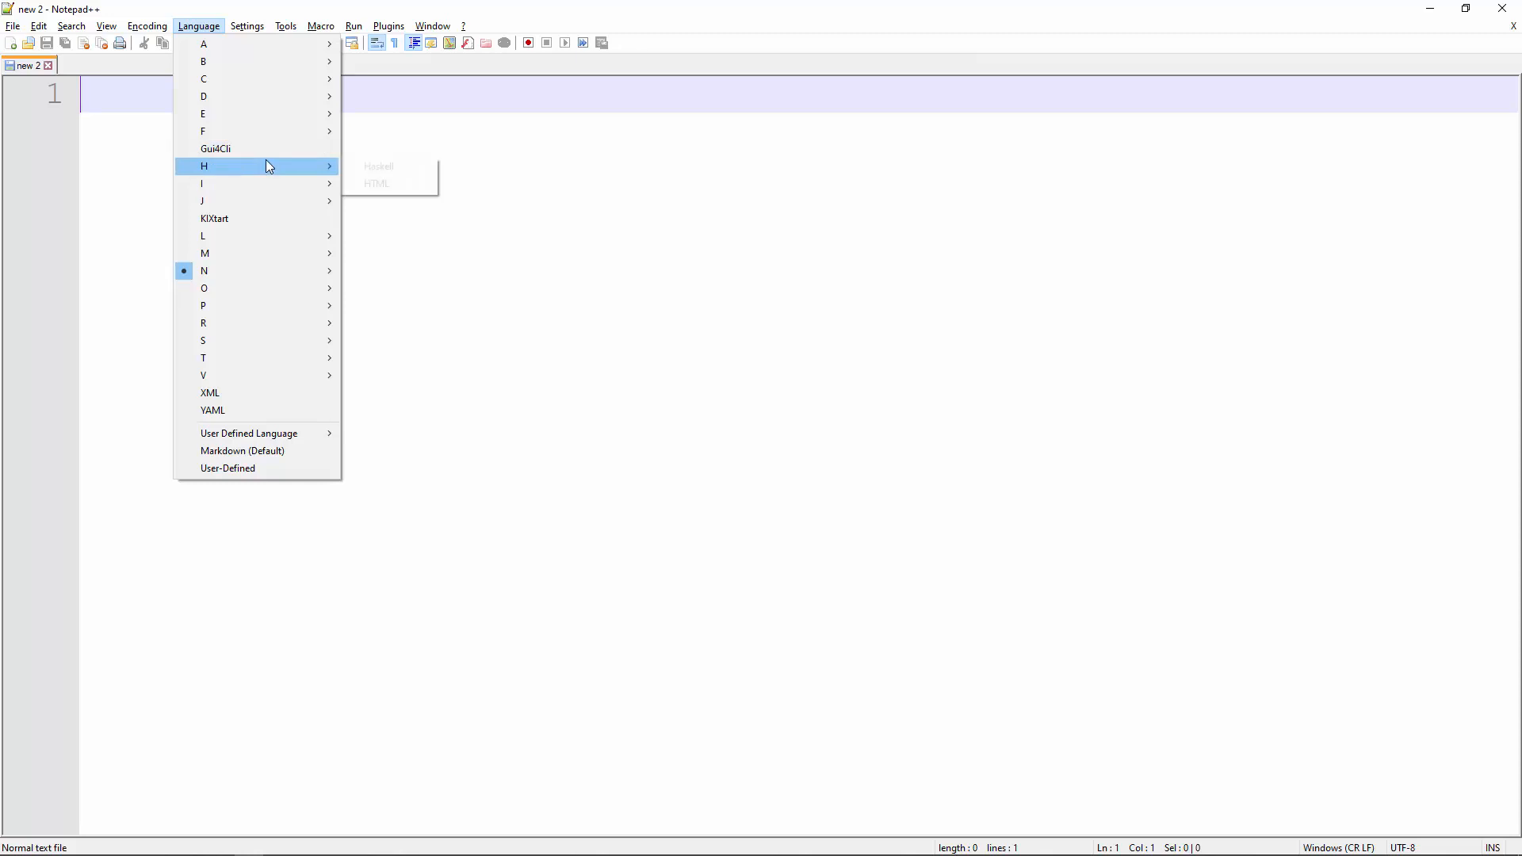
left_click(381, 184)
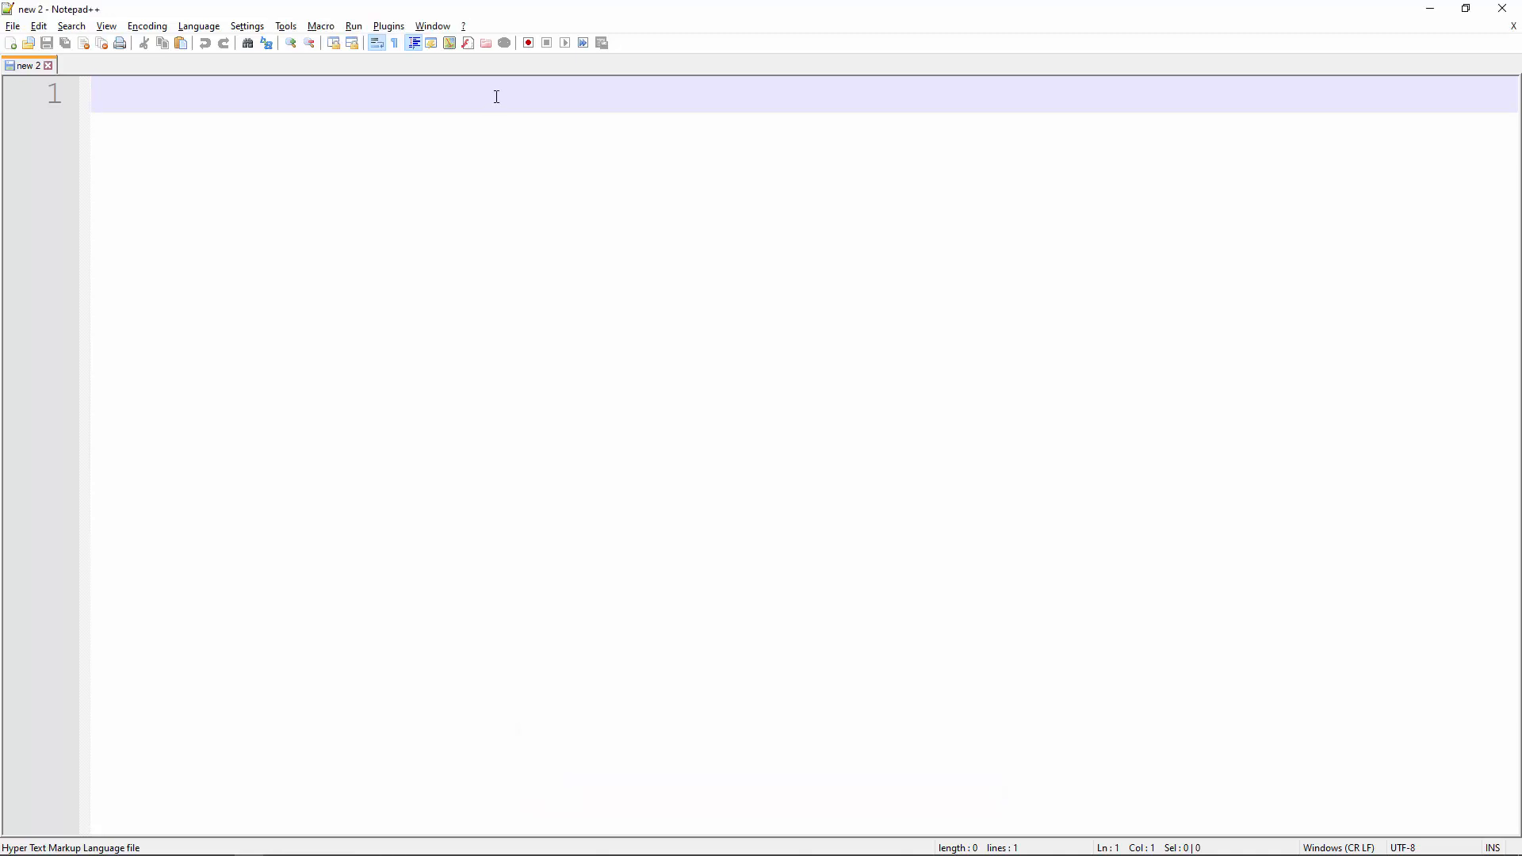
Step: Write an opening <span > tag and its closing </span> tag on line 1
type("</span")
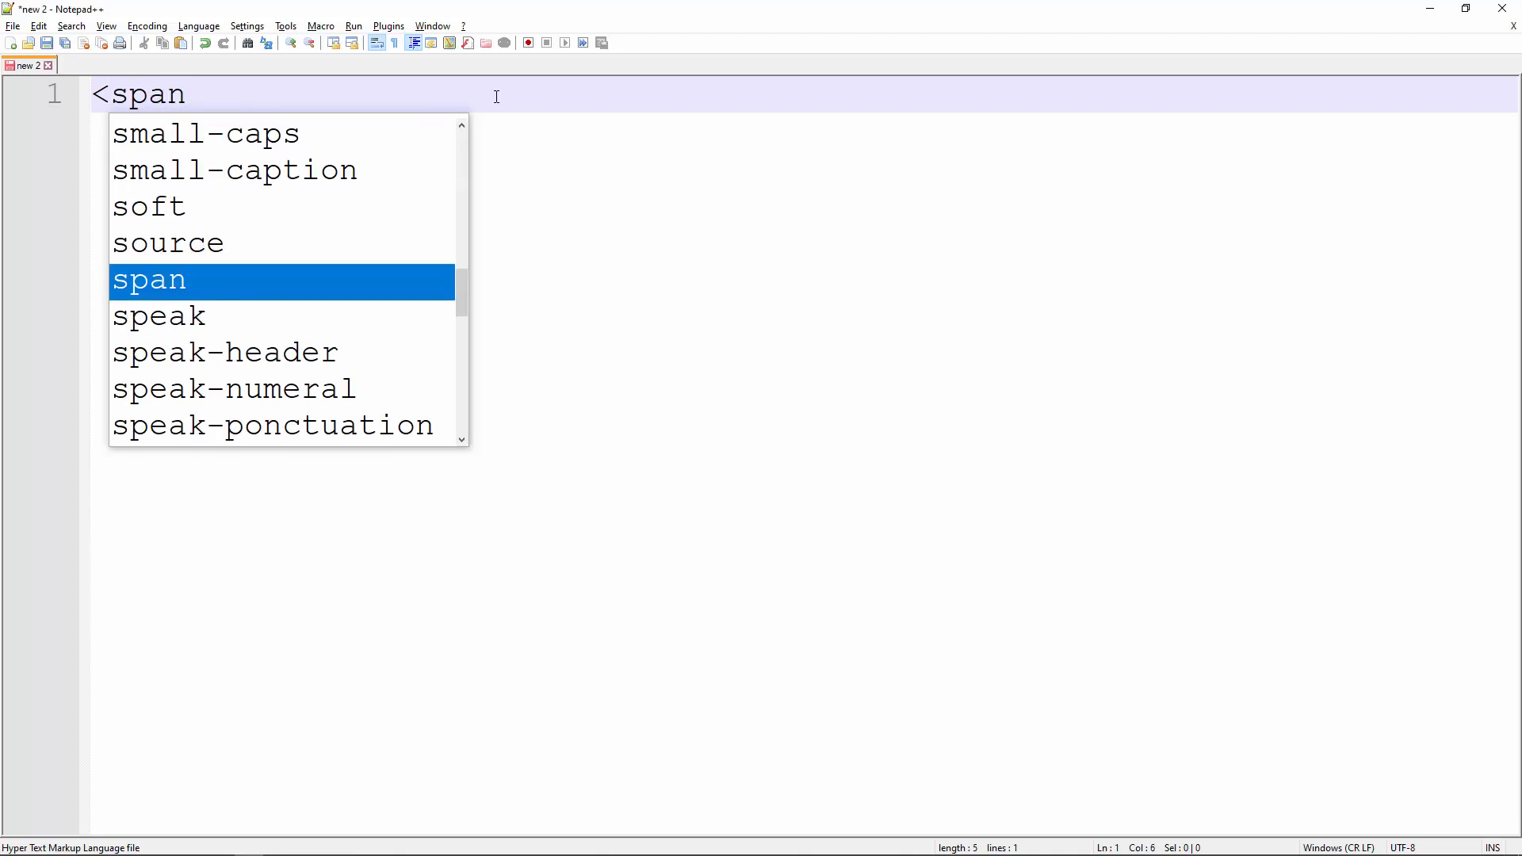
type("></span>")
key("Left")
key("Left")
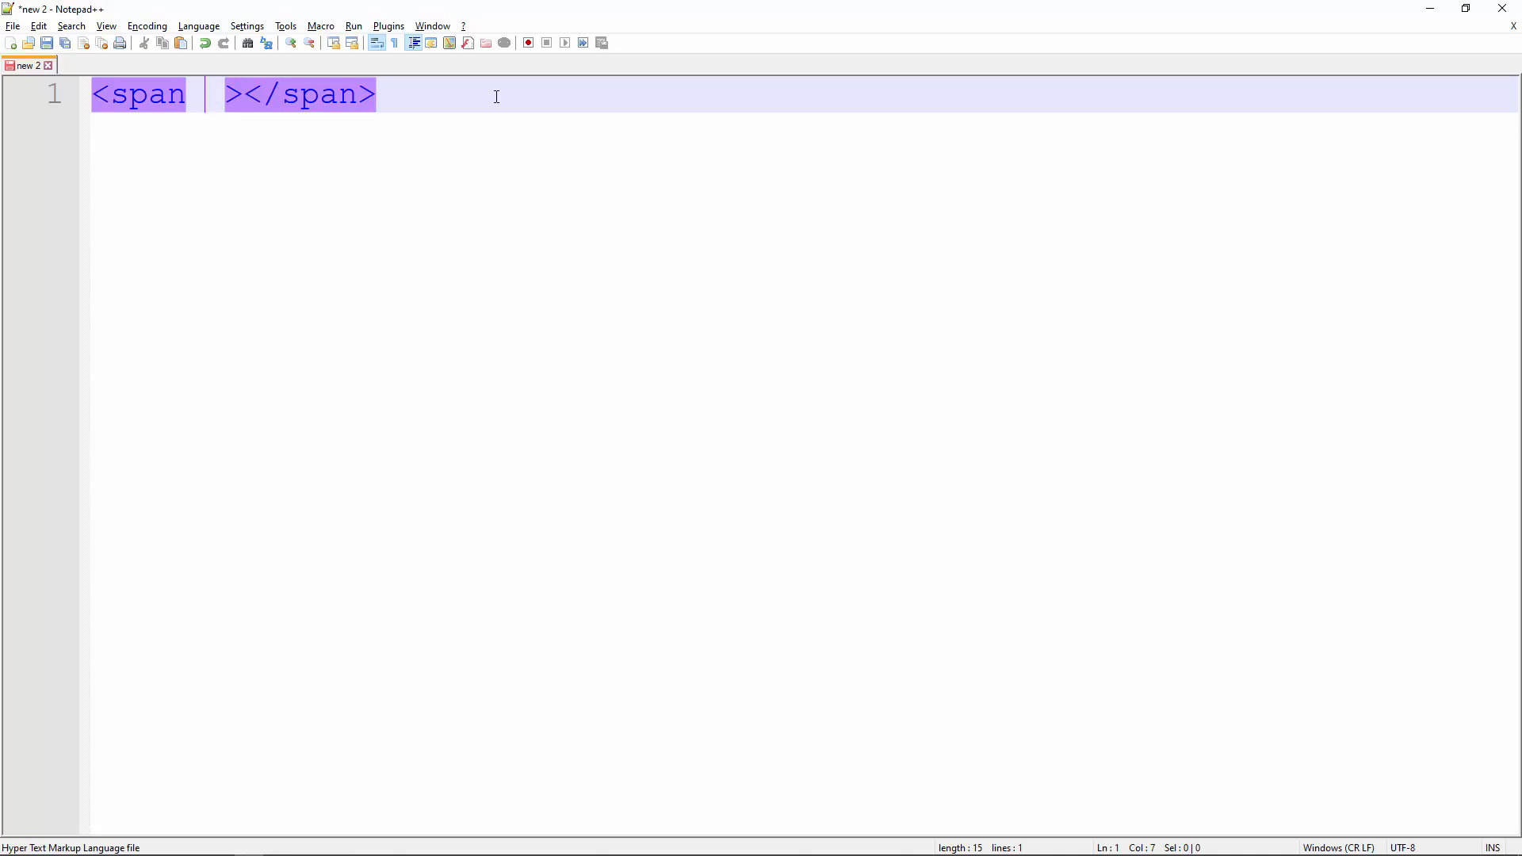
Step: Add empty class="" and style="" attributes inside the opening span tag
type("cla")
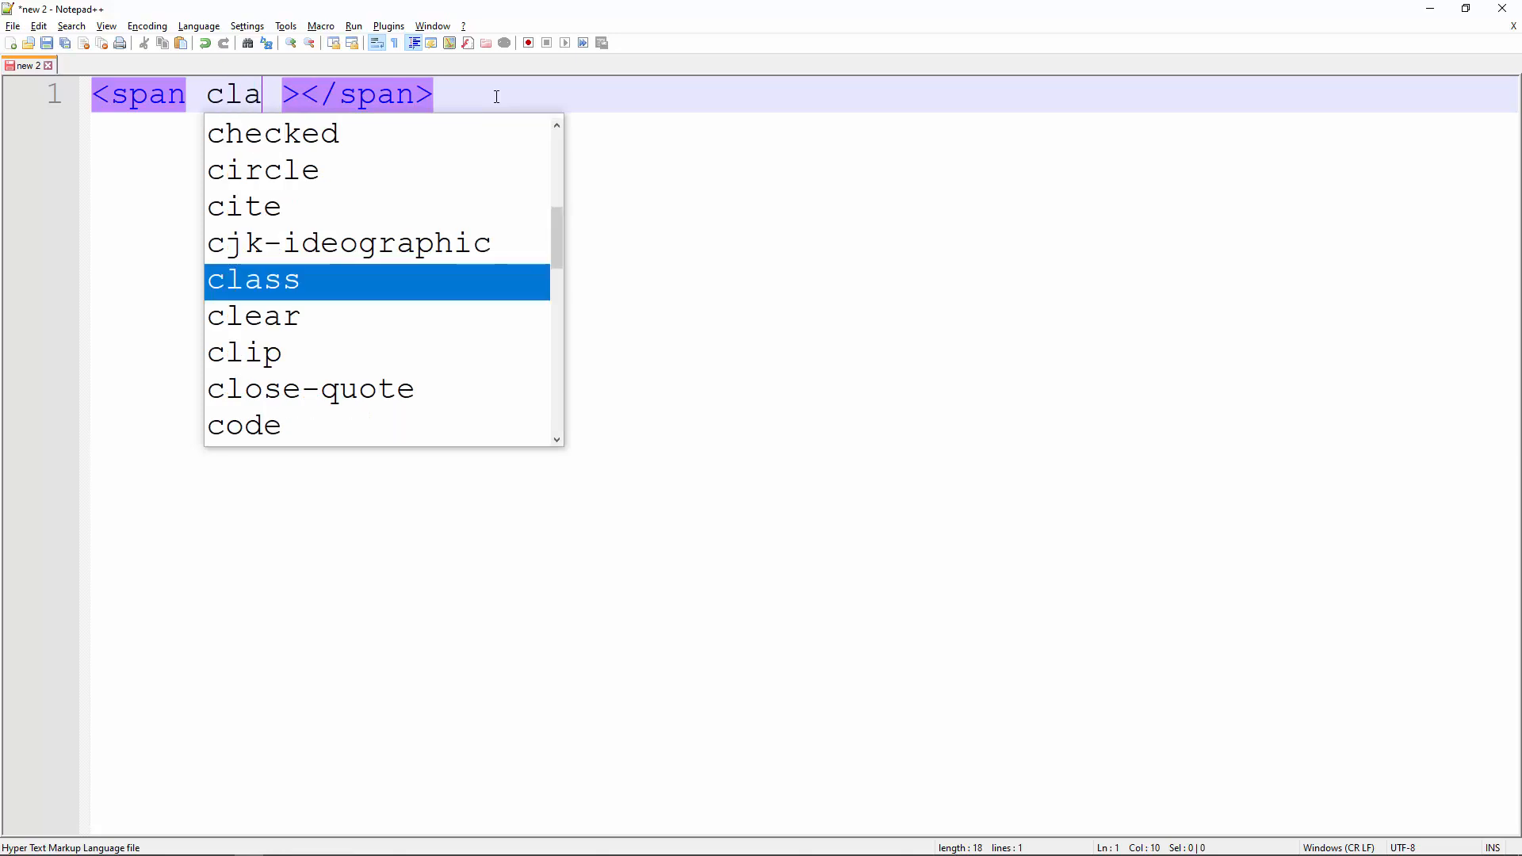
key("Return")
type("=\"\"")
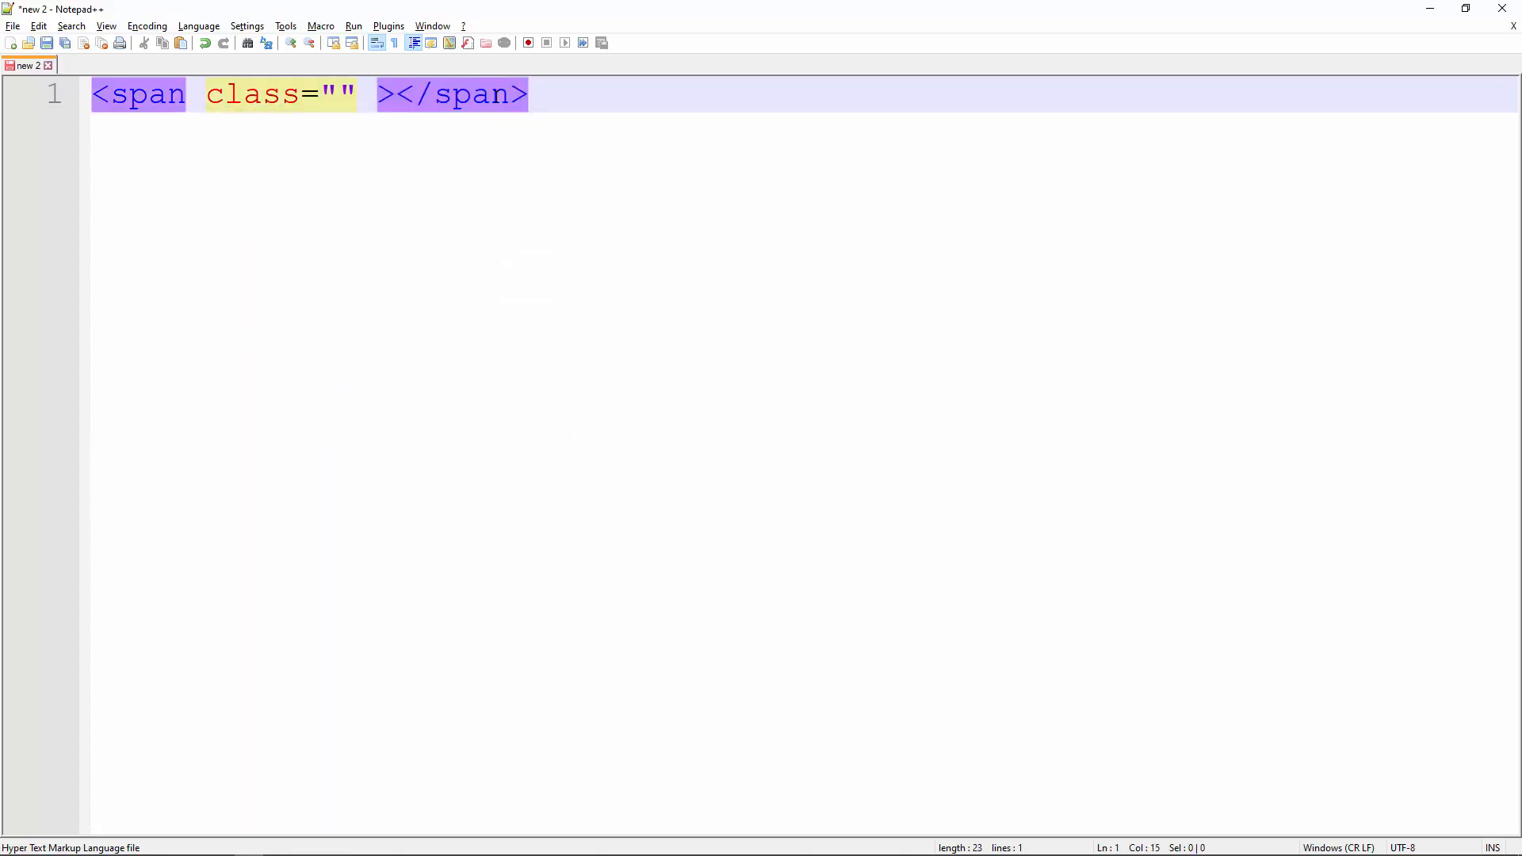
type(" styl")
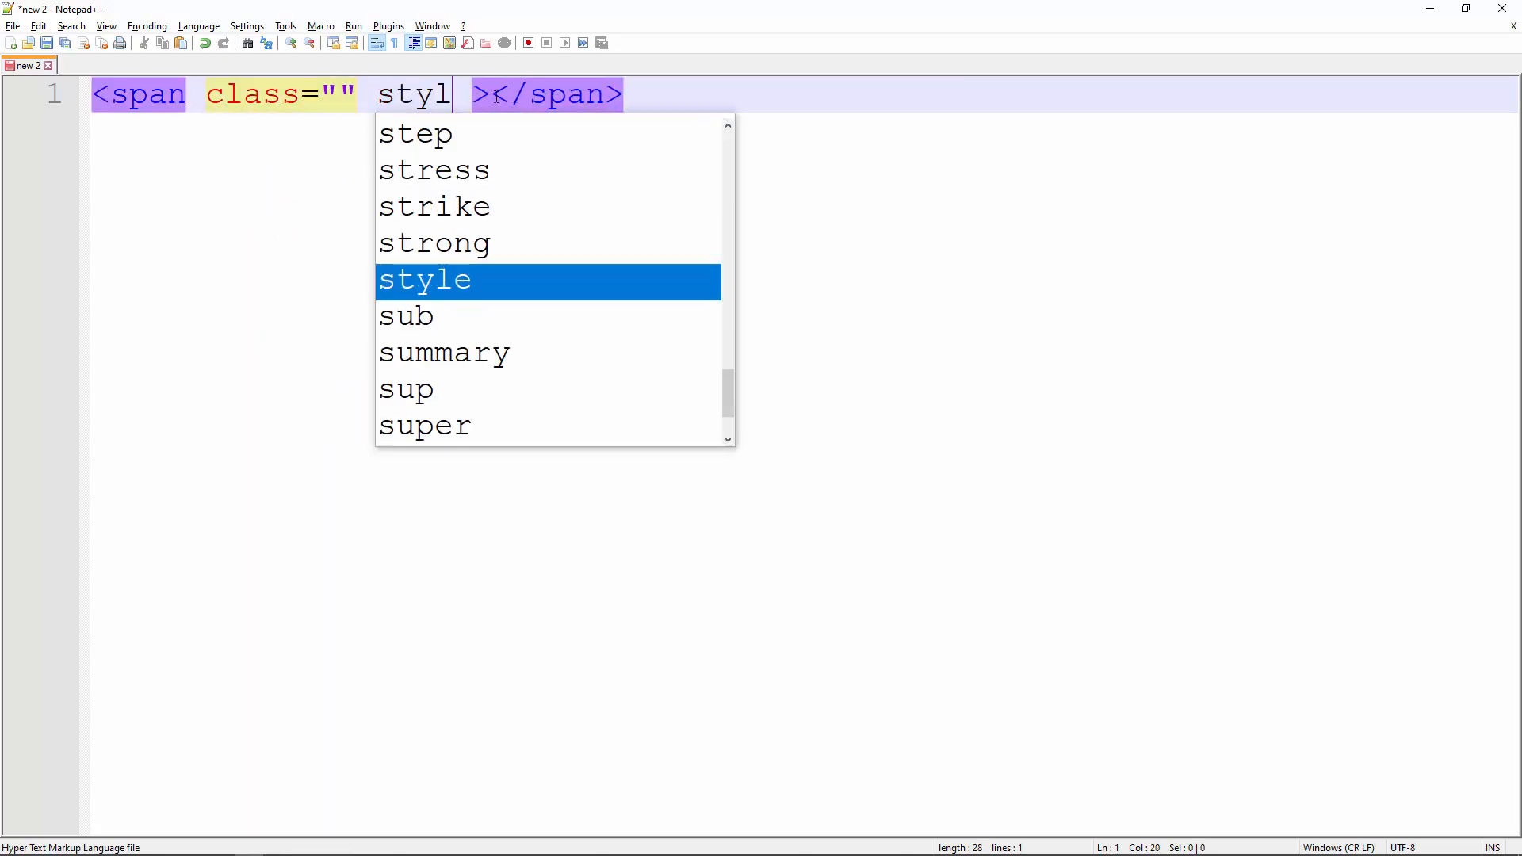
key("Return")
type("=\"\"")
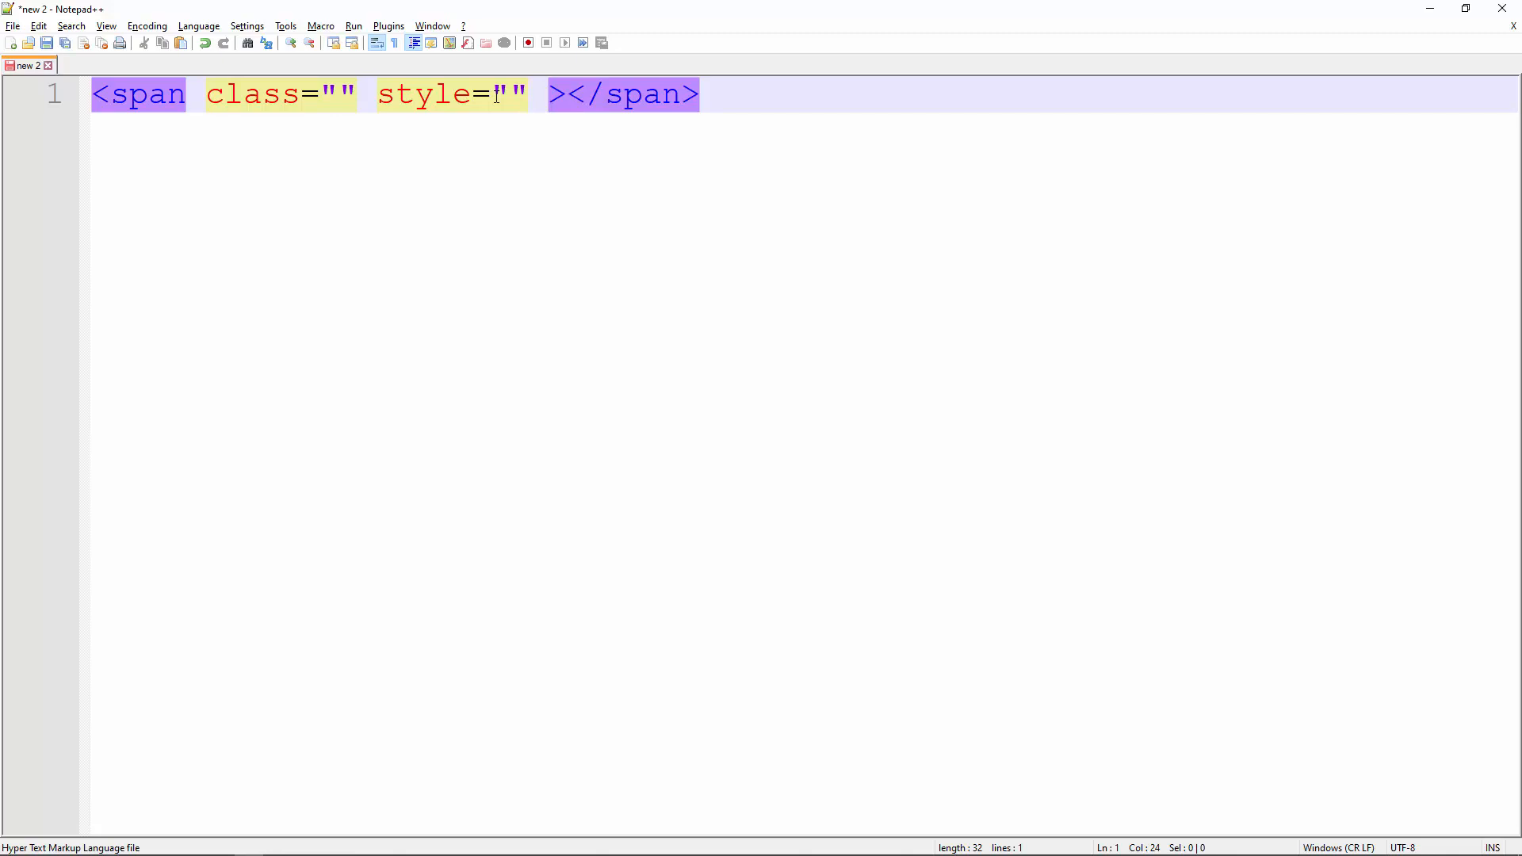
Step: Fill the span's class attribute with "glyphicons glyphicons-flash"
left_click(340, 97)
type("glyphi")
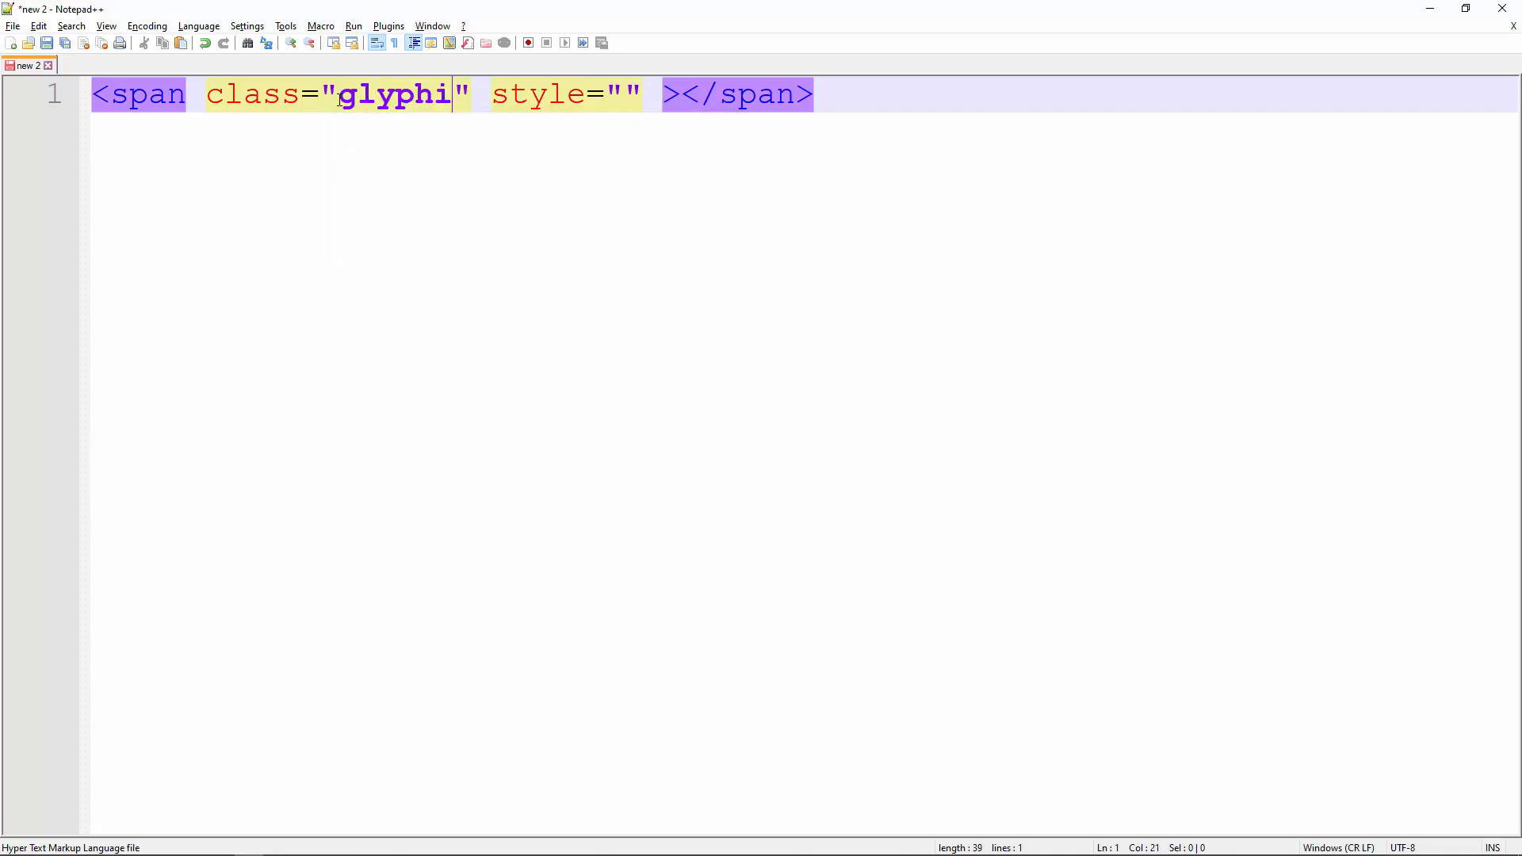
type("cons")
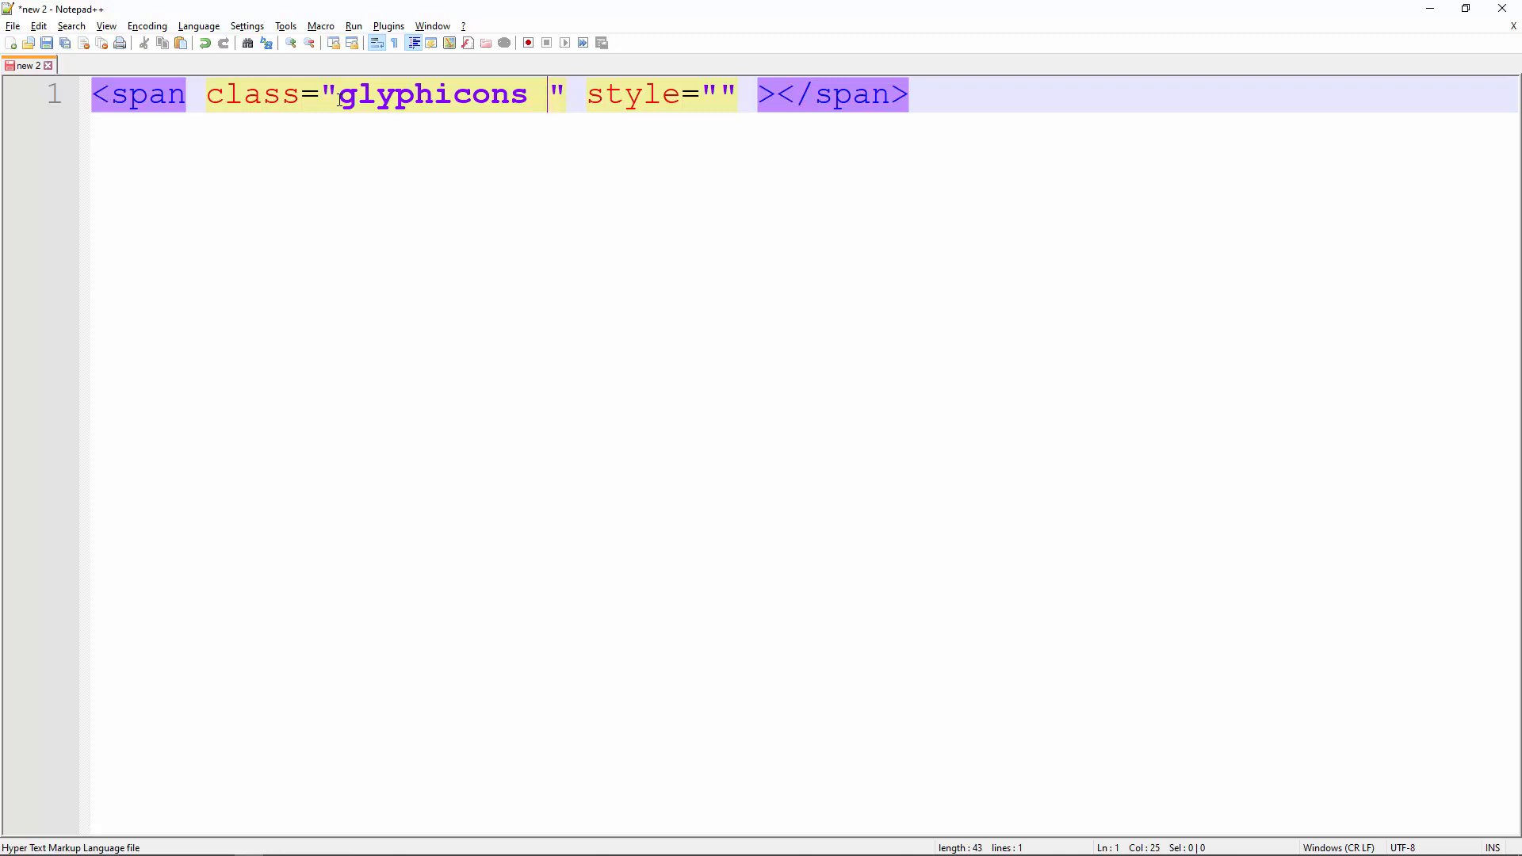
type("glyphicon")
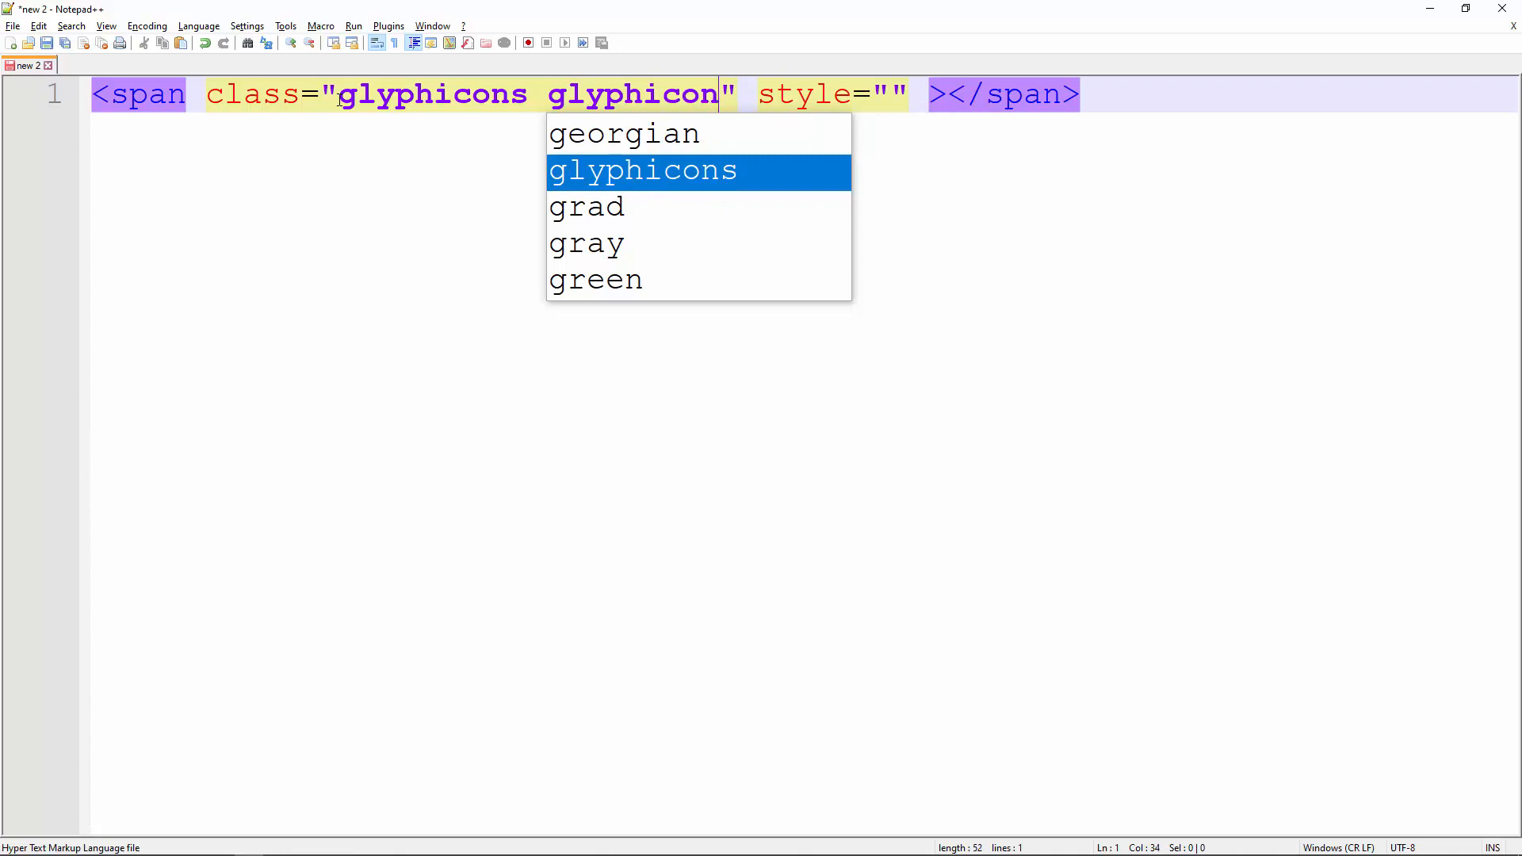
type("s-flash")
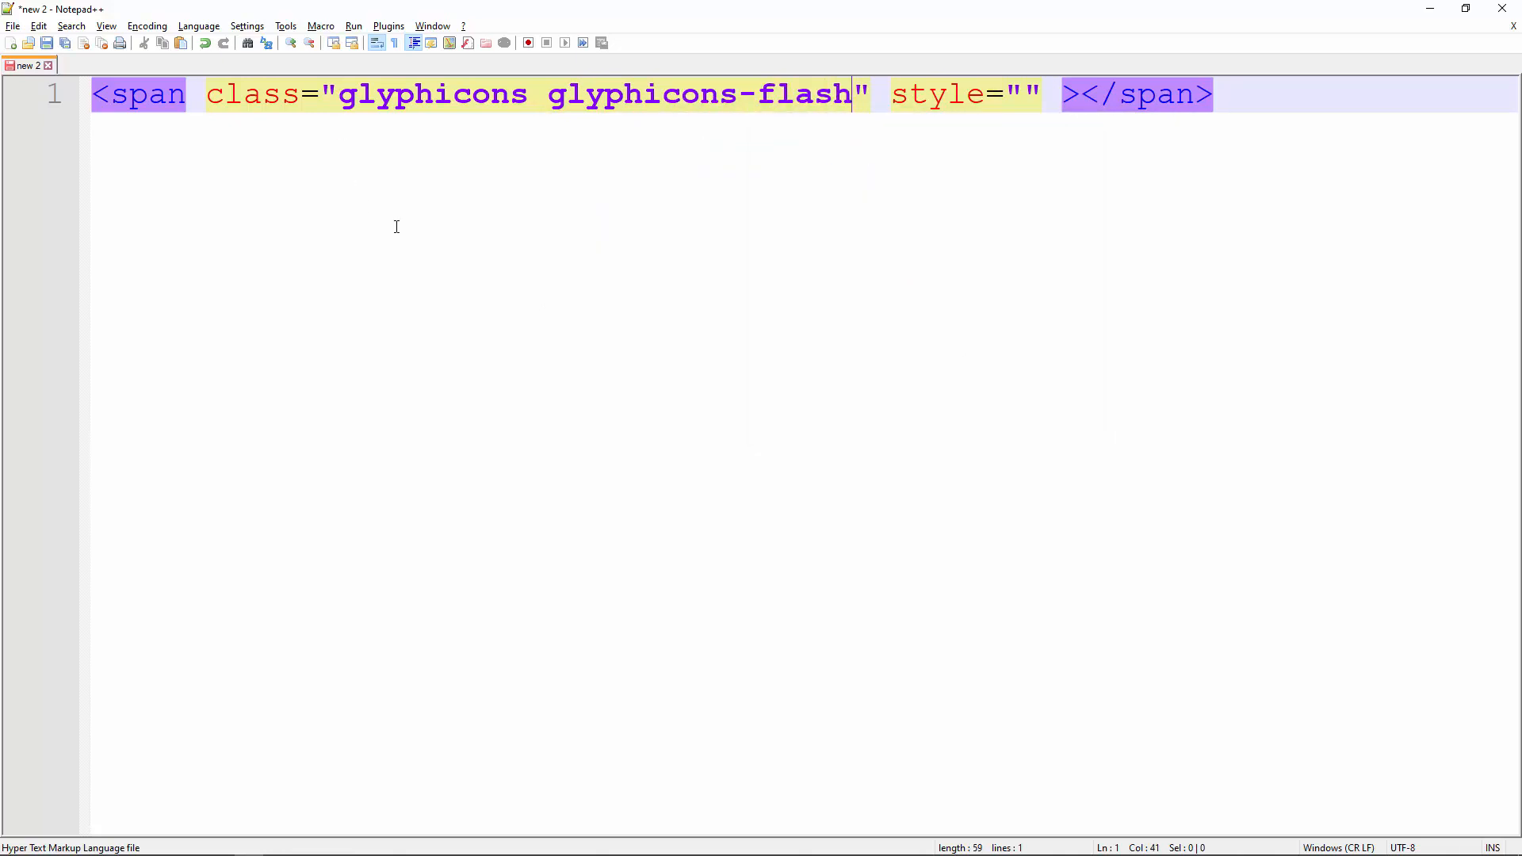
Step: Copy the whole flash span into the open text block in the TrainMon5 editor, replacing its content, and save the block
key("ctrl+a")
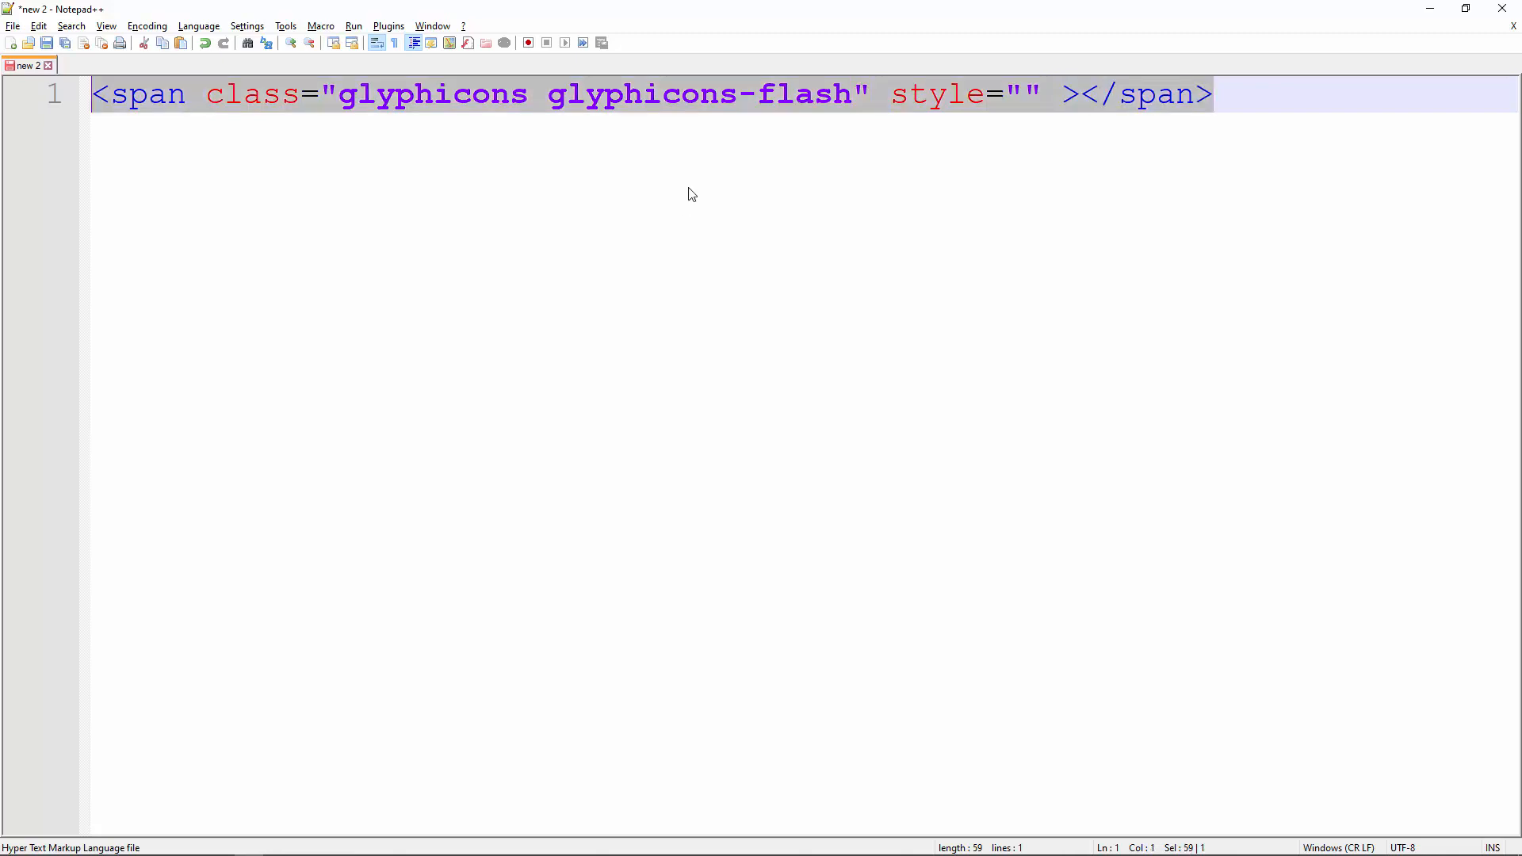
key("alt+Tab")
key("alt+Tab")
key("alt+Tab")
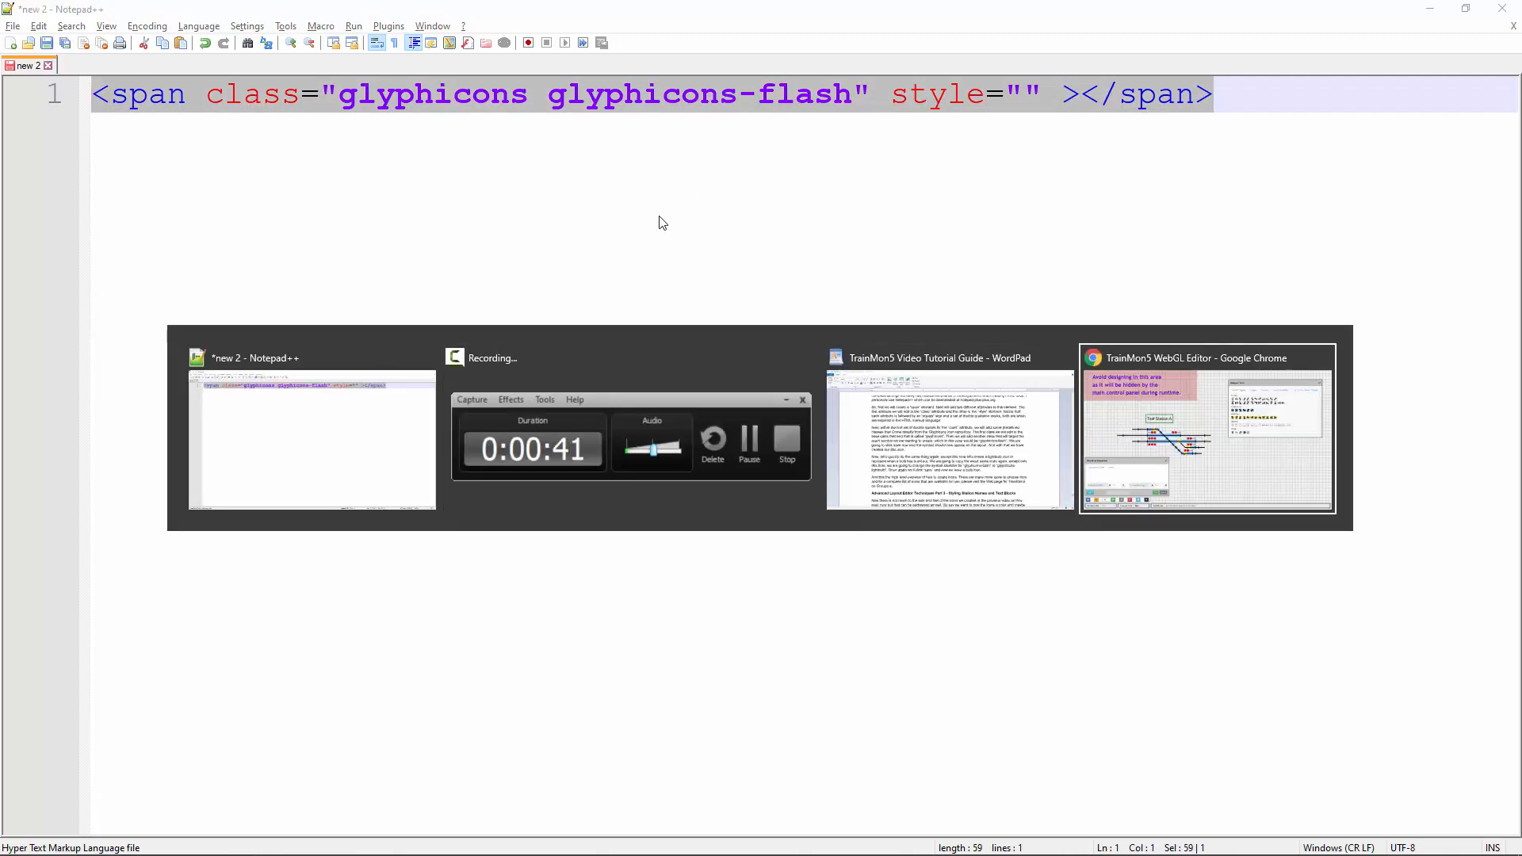
left_click(341, 622)
key("ctrl+a")
type("<span class=\"glyphicon glyphicon-flash\" style=\"\"></span>")
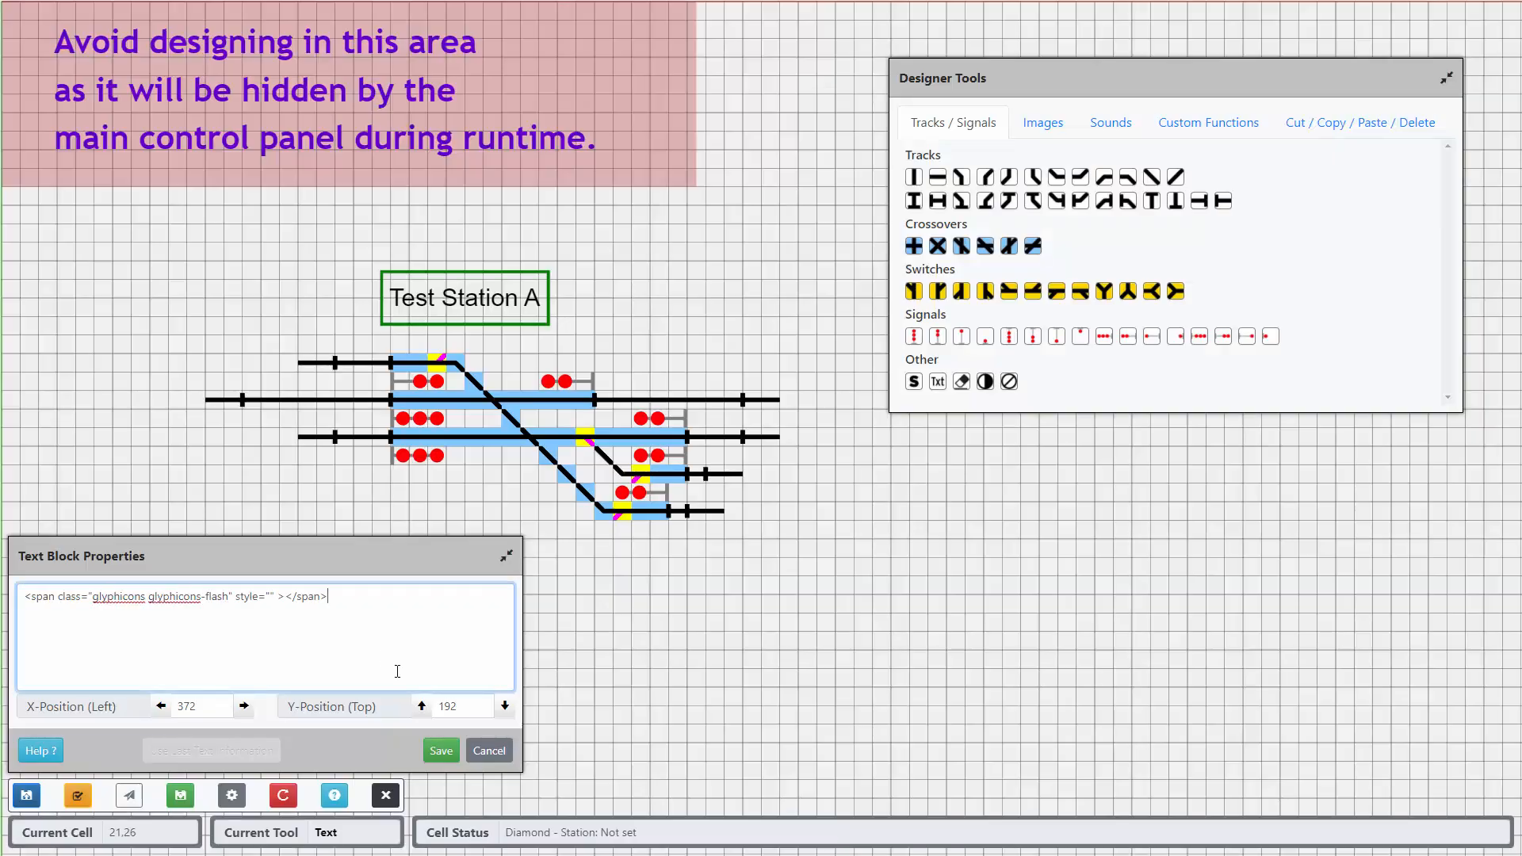
left_click(442, 751)
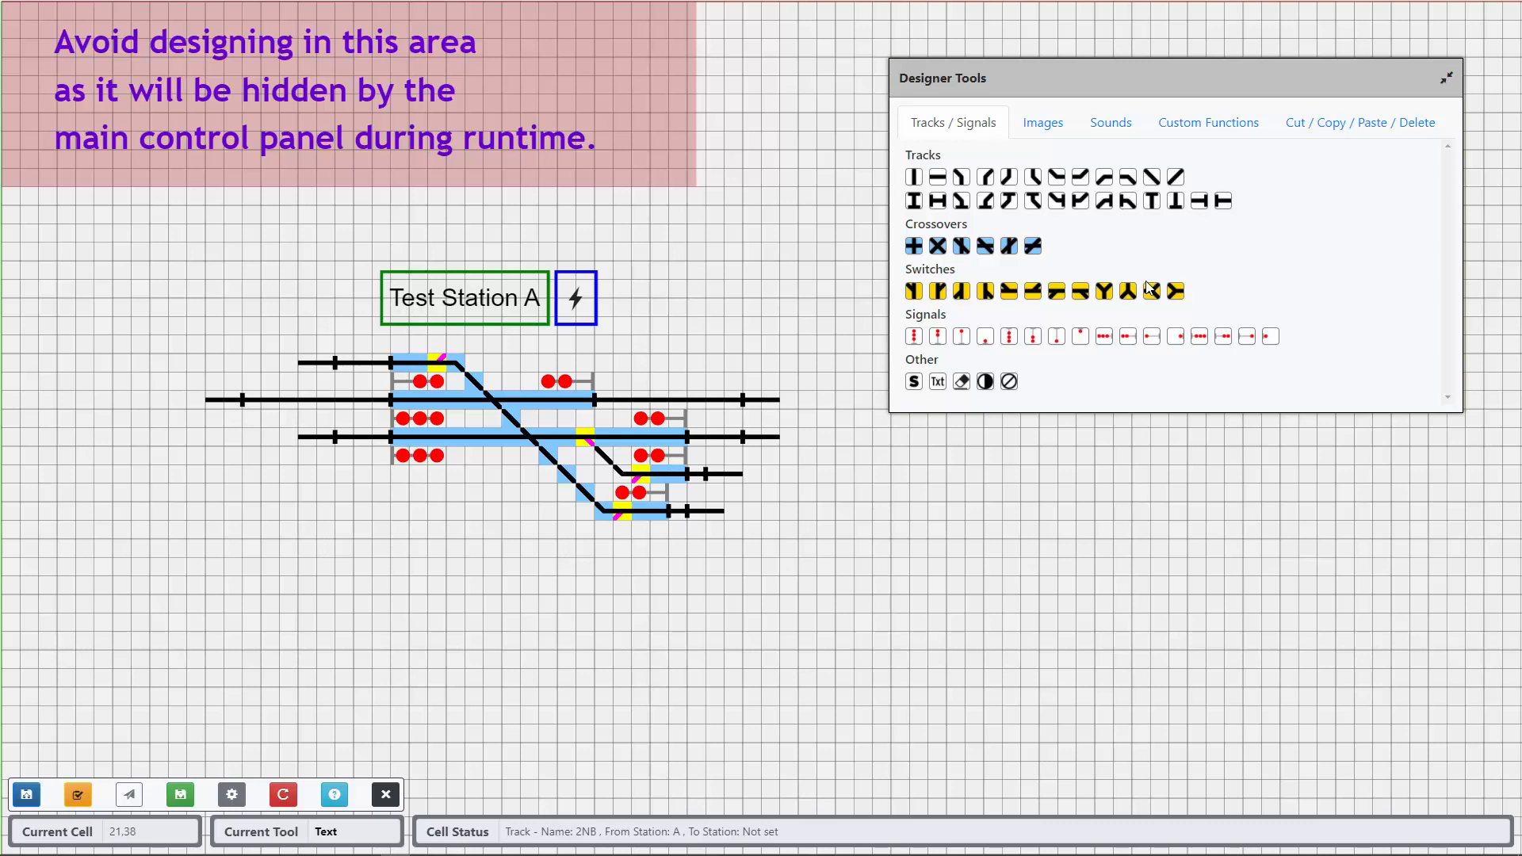
Step: Switch to Notepad++ and change the icon class from flash to glyphicons-lightbulb
key("alt+Tab")
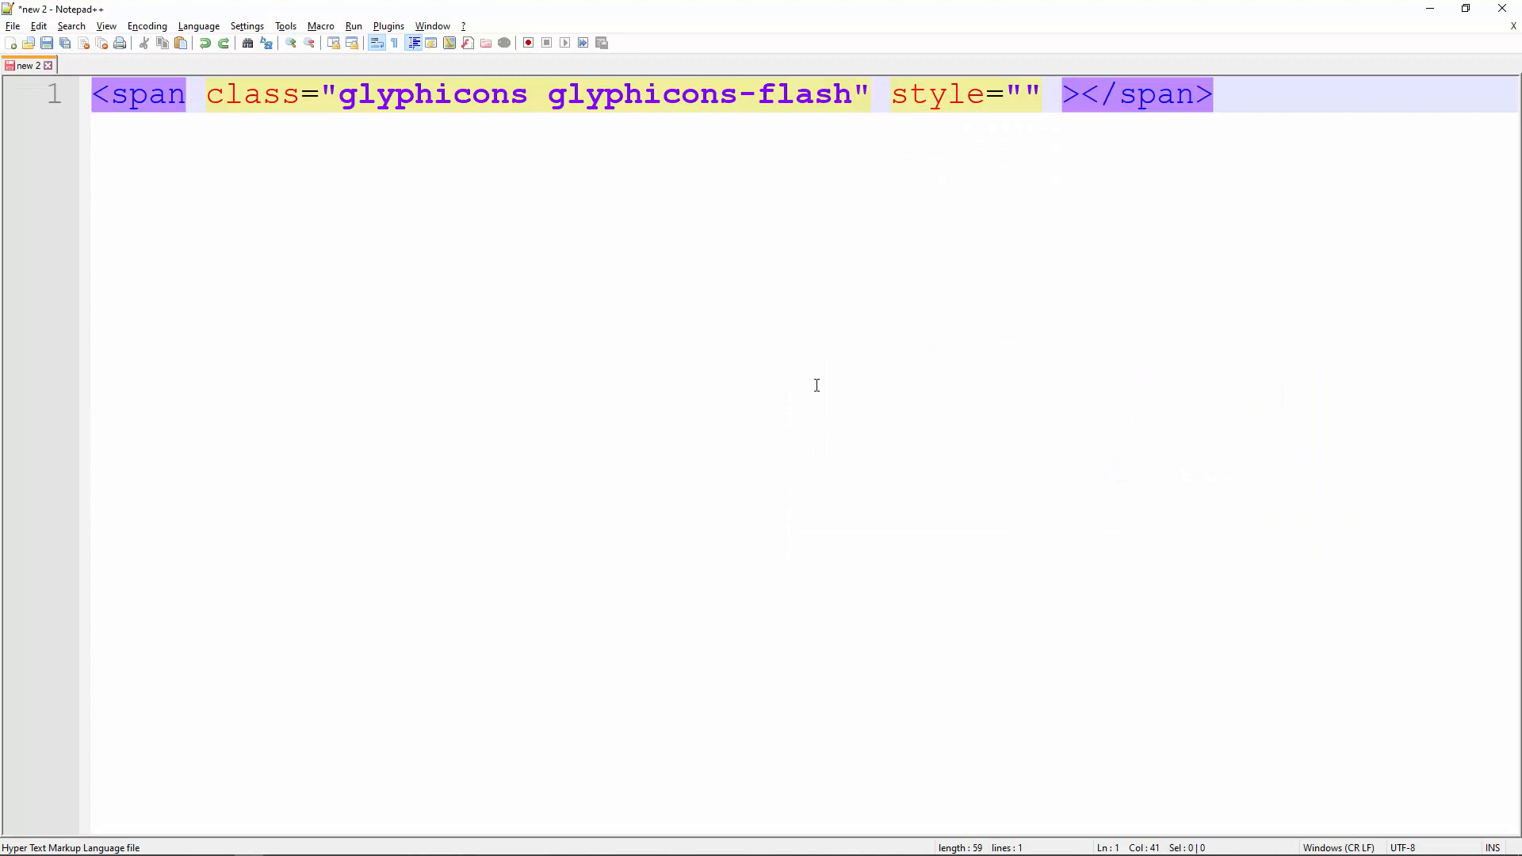
double_click(799, 96)
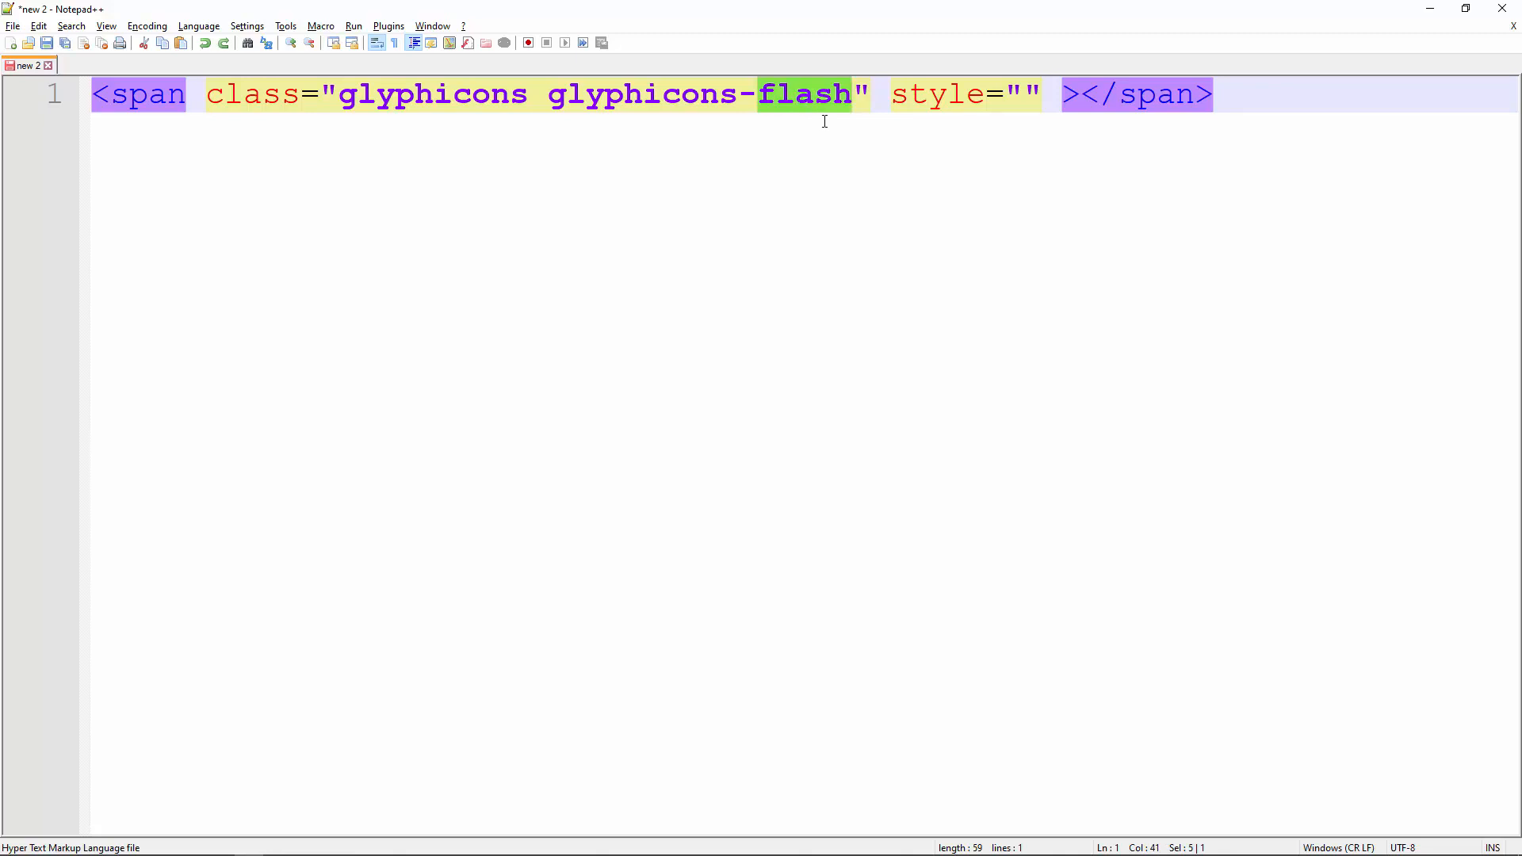
type("lightbulb")
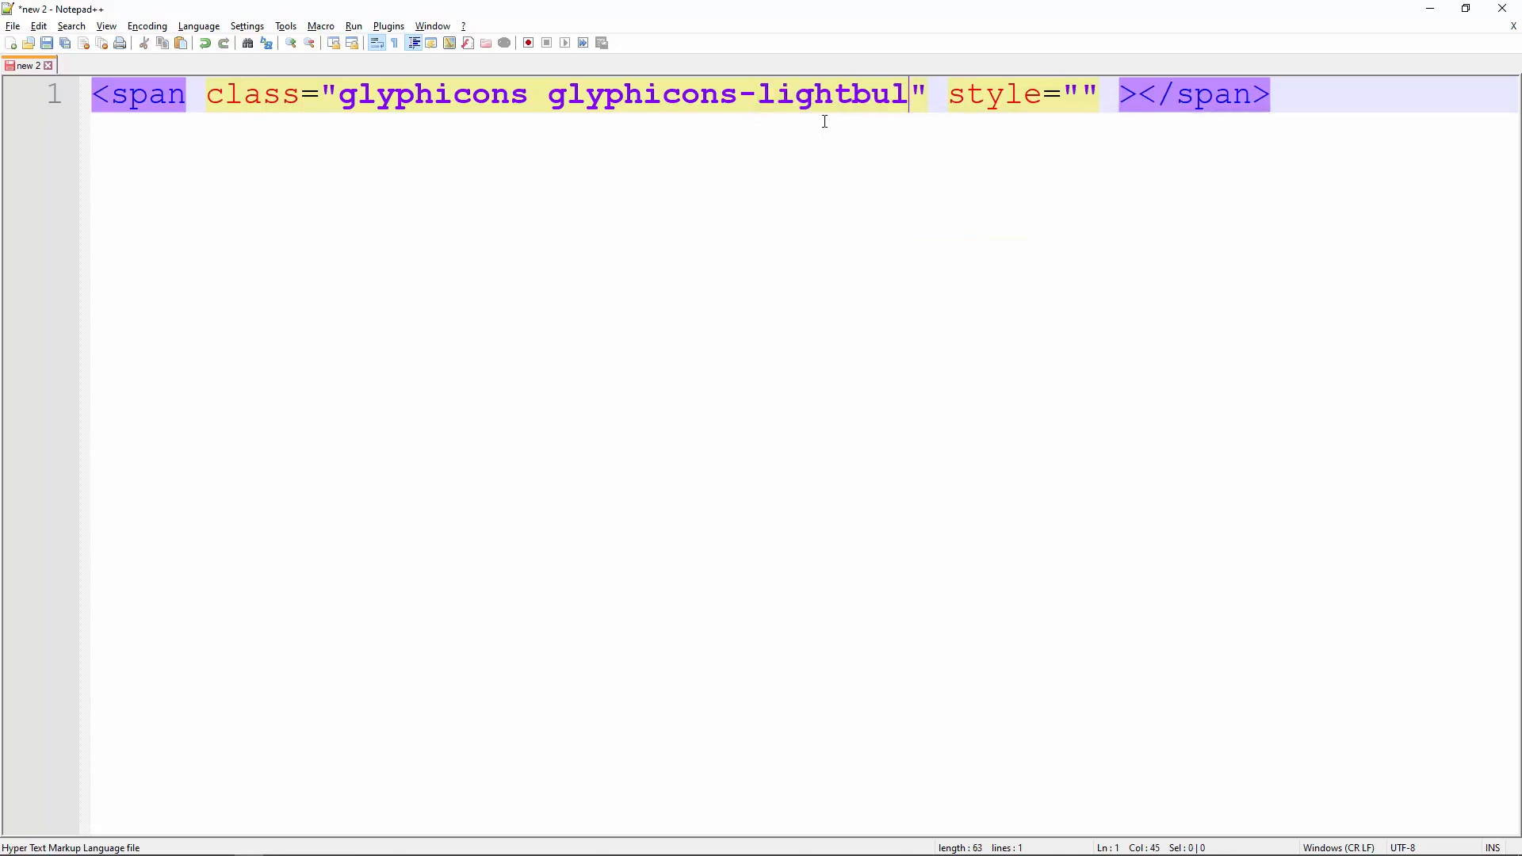
Step: Switch to the TrainMon5 editor, add a text block right of the flash icon containing the glyphicons-lightbulb span, and save it
key("alt+Tab")
key("Tab")
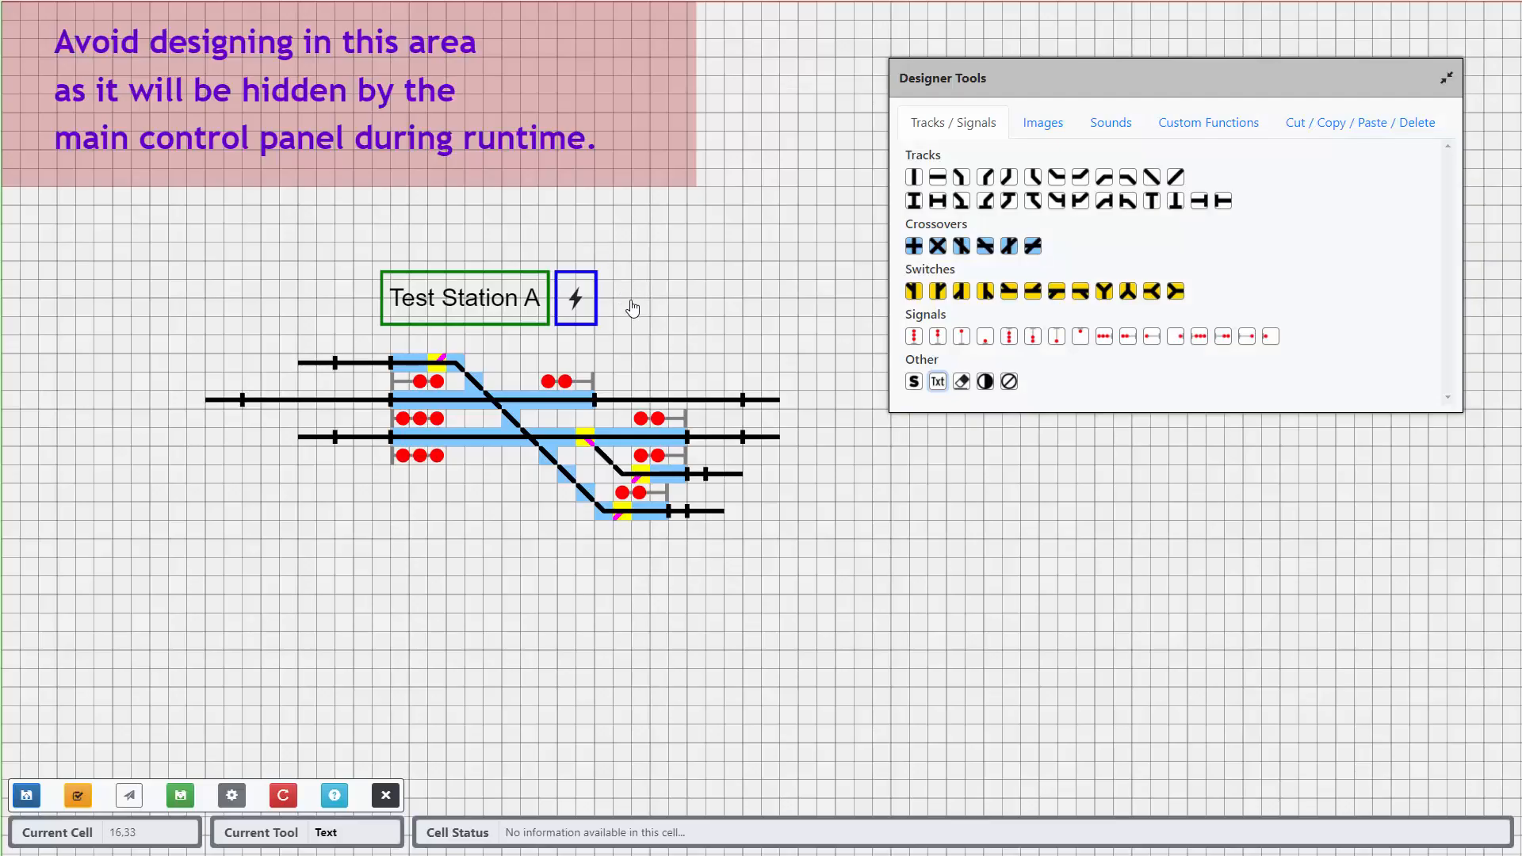
left_click(632, 308)
type("<span class=\"glyphicon glyphicon-lightbulb\" style=\"\"></span>")
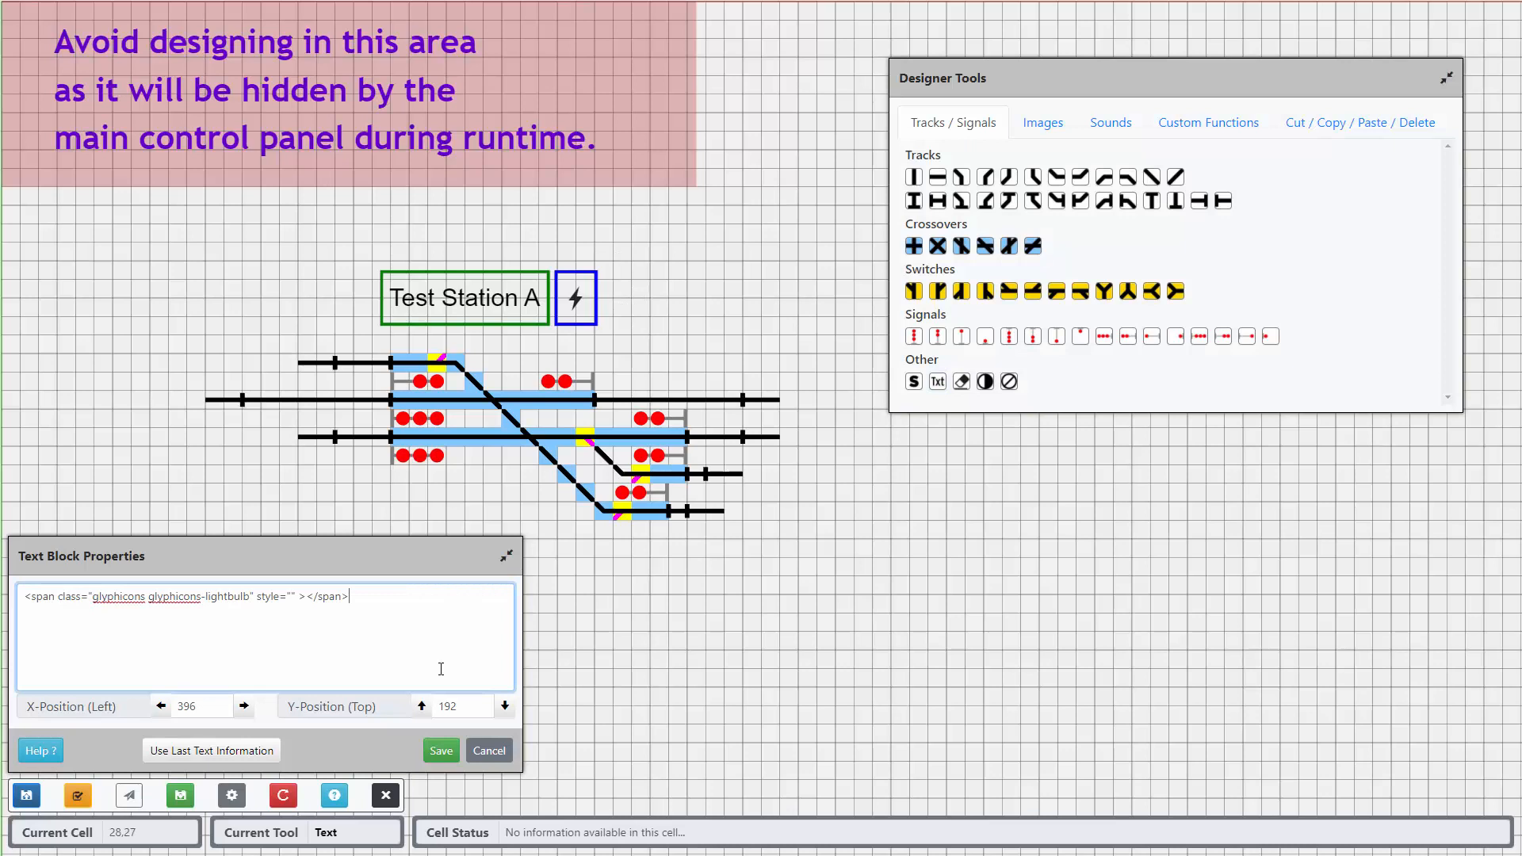
left_click(441, 751)
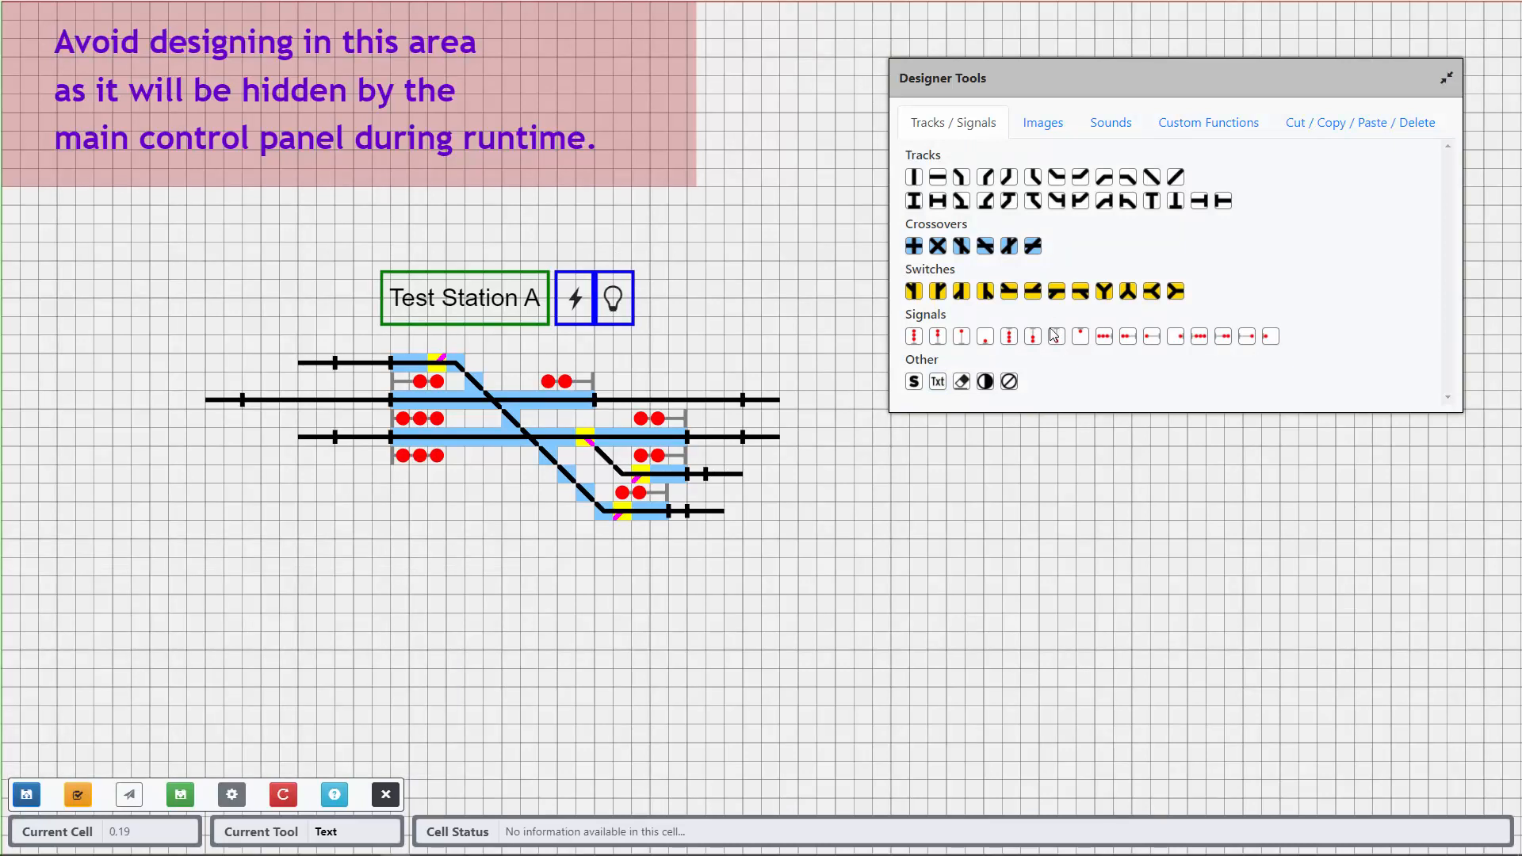